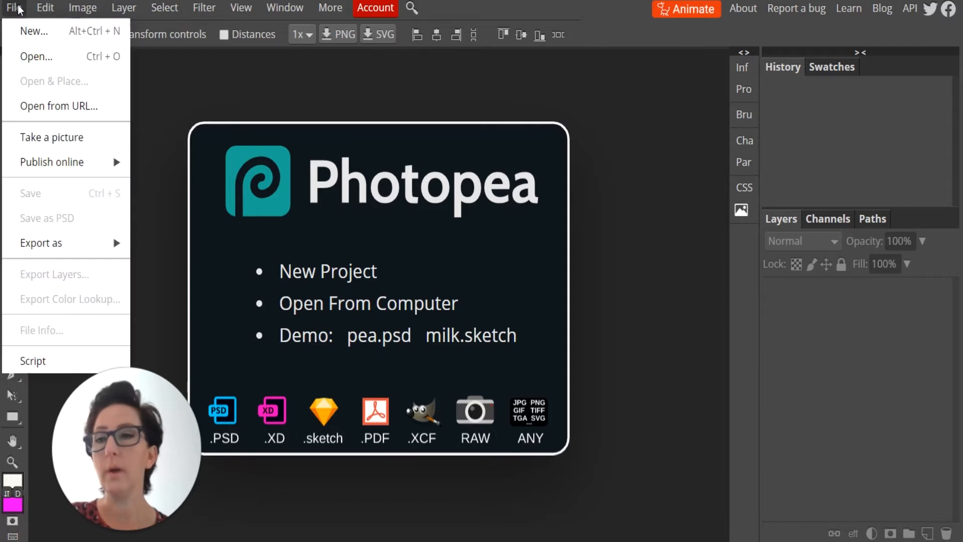
click(38, 52)
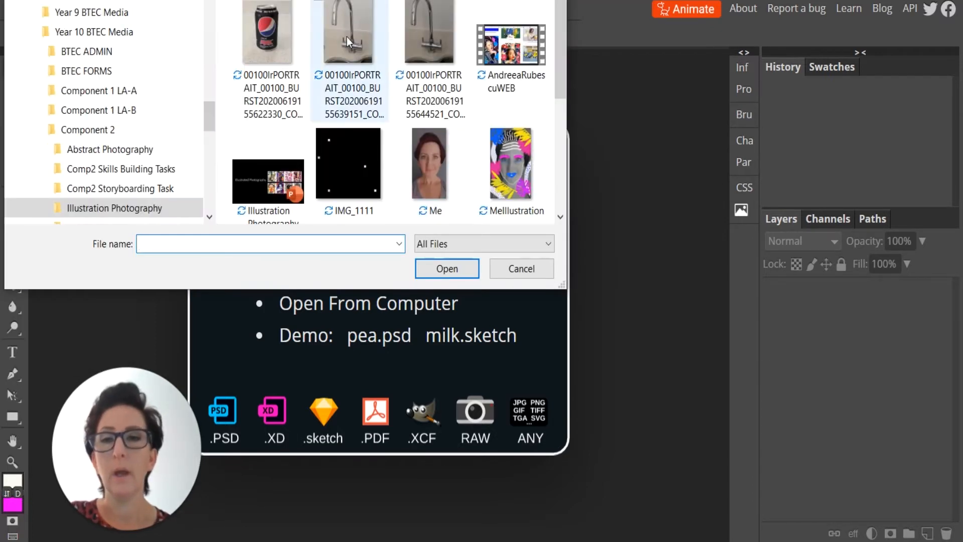
click(359, 32)
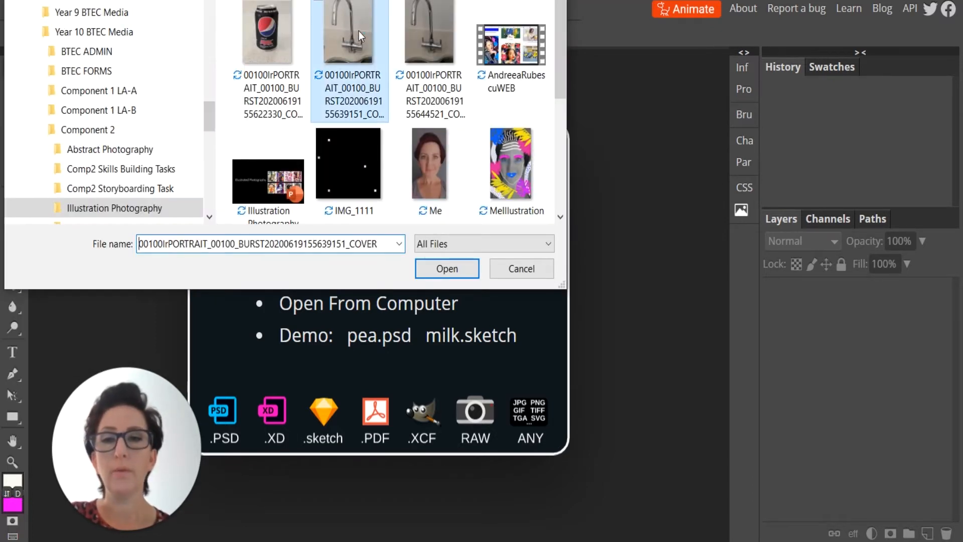
click(464, 267)
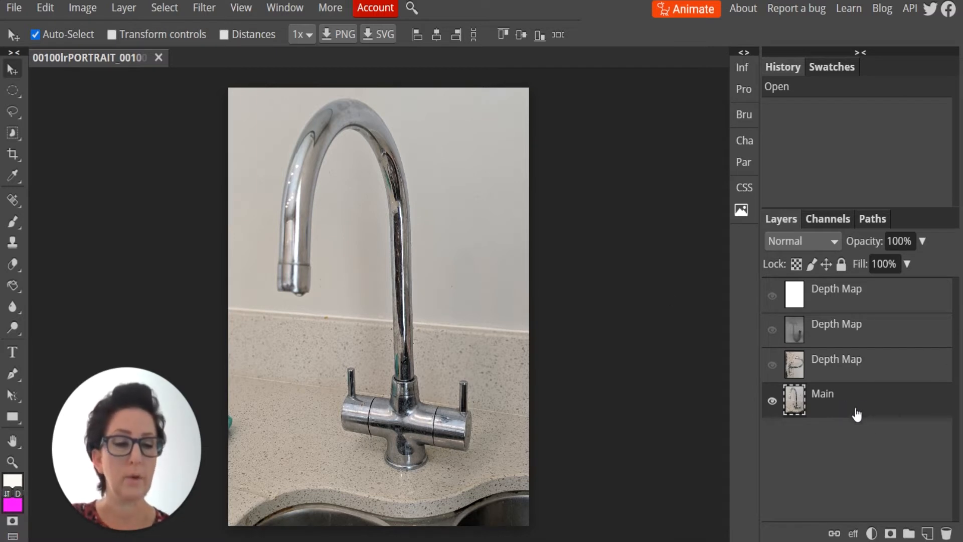
click(928, 533)
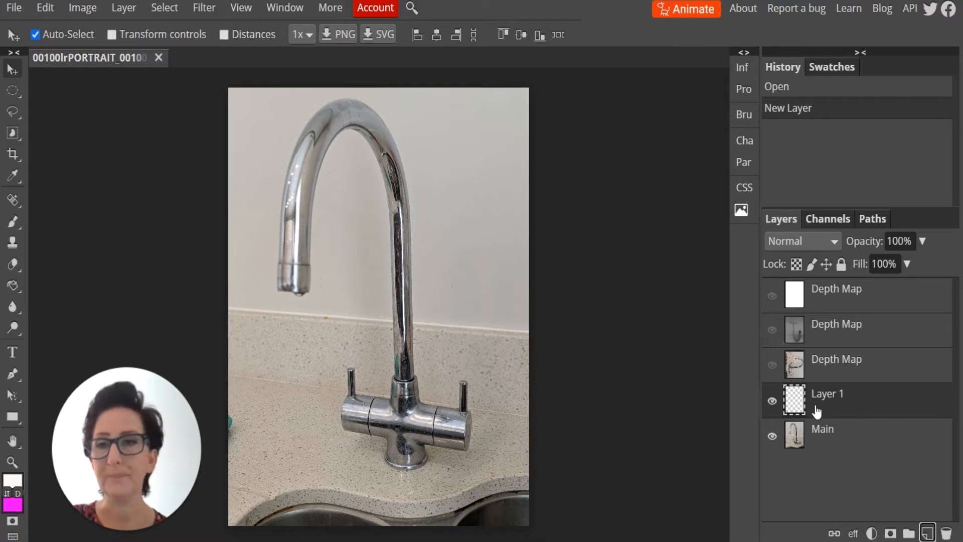
- Activate the Brush tool and set its size to 122 px with 100% hardness
click(13, 222)
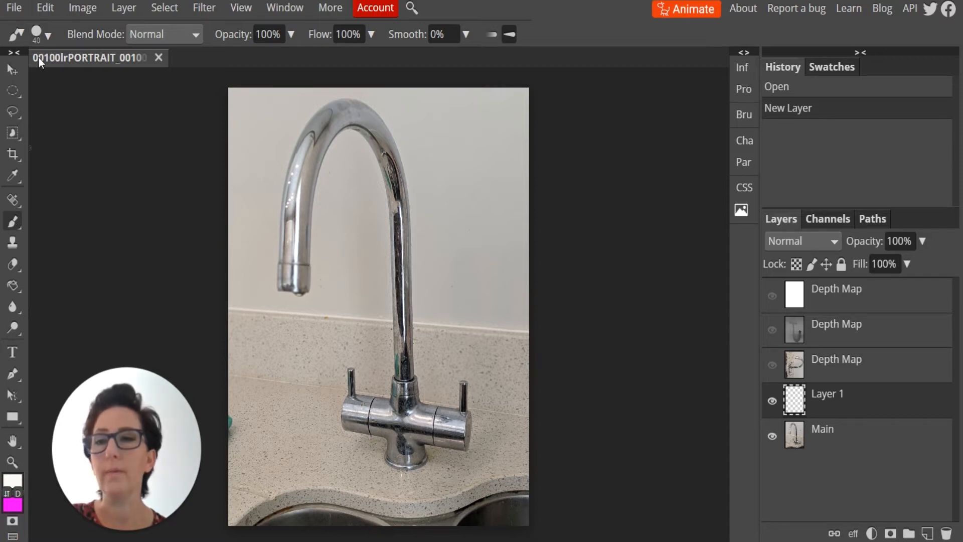
click(49, 35)
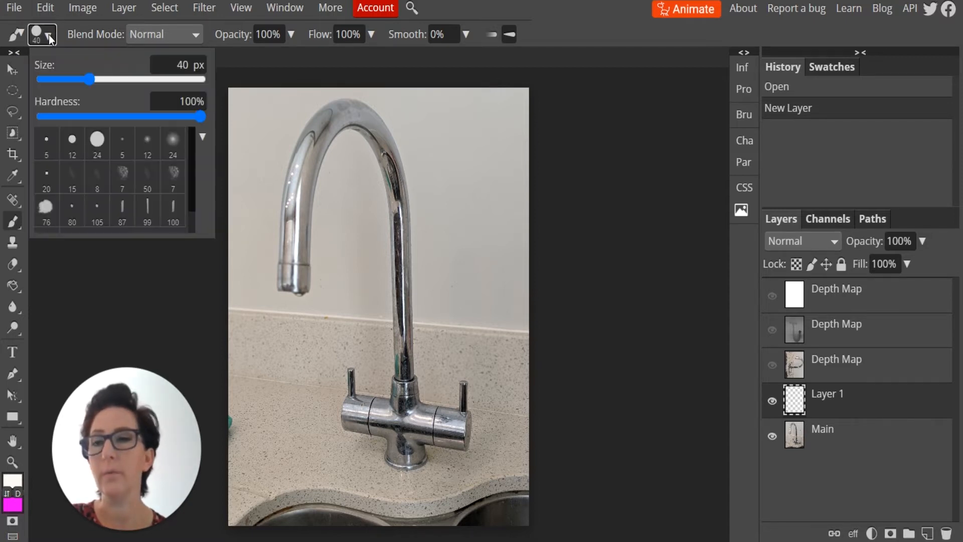
drag(90, 80, 149, 79)
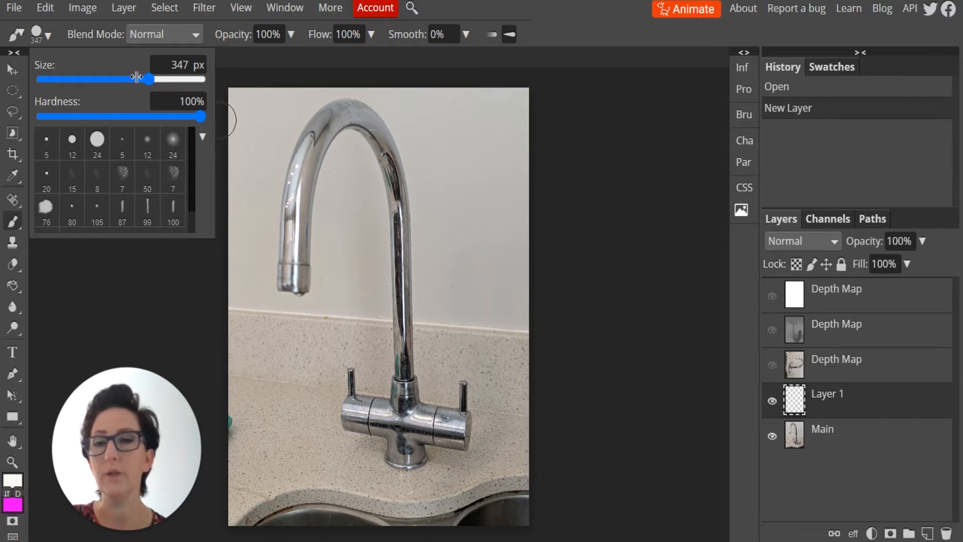
mouse_move(149, 79)
mouse_down()
mouse_move(86, 81)
mouse_move(133, 78)
mouse_move(89, 76)
mouse_move(115, 78)
mouse_up()
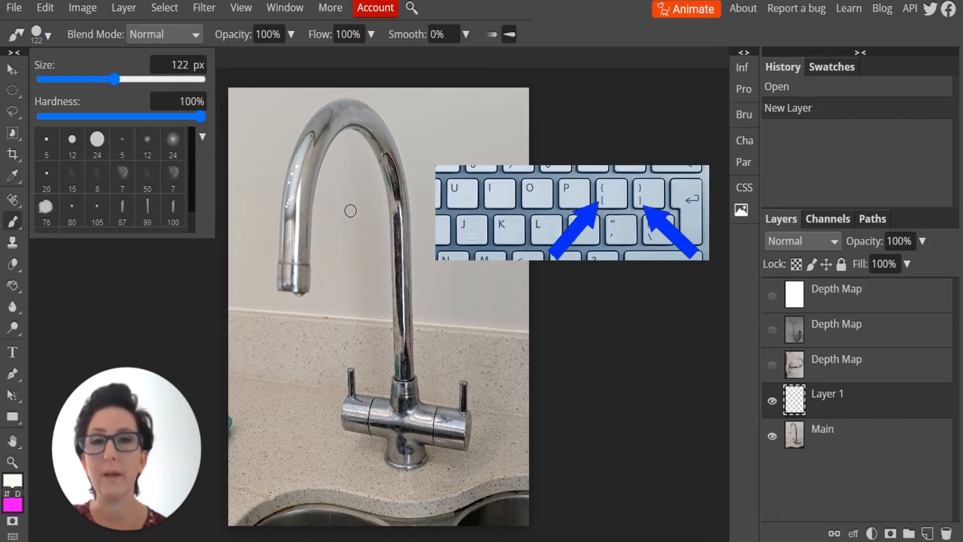
- Enlarge the brush to 300 px, reduce it to 90 px and dab one off-white spot just below the tap spout
key([)
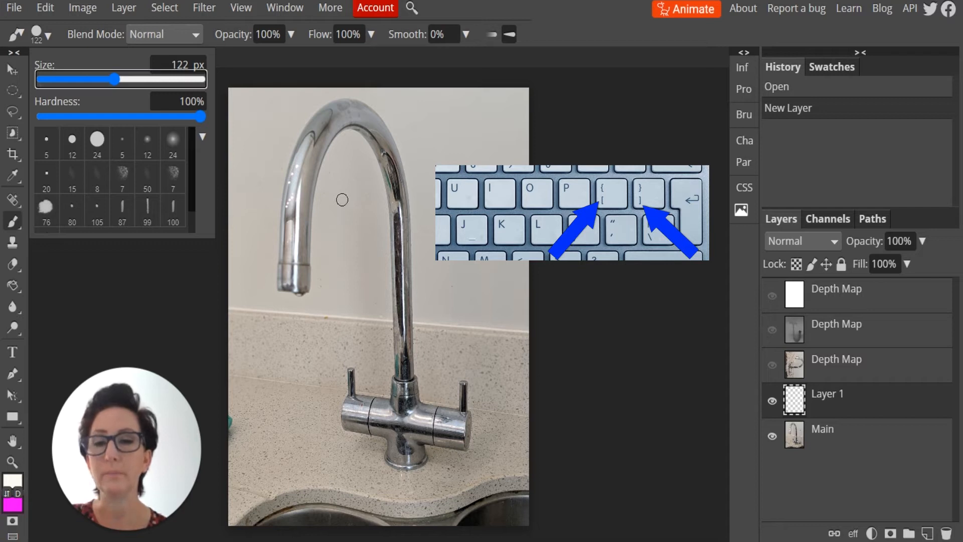
click(342, 200)
key(])
key(])
key(])
key(])
key(])
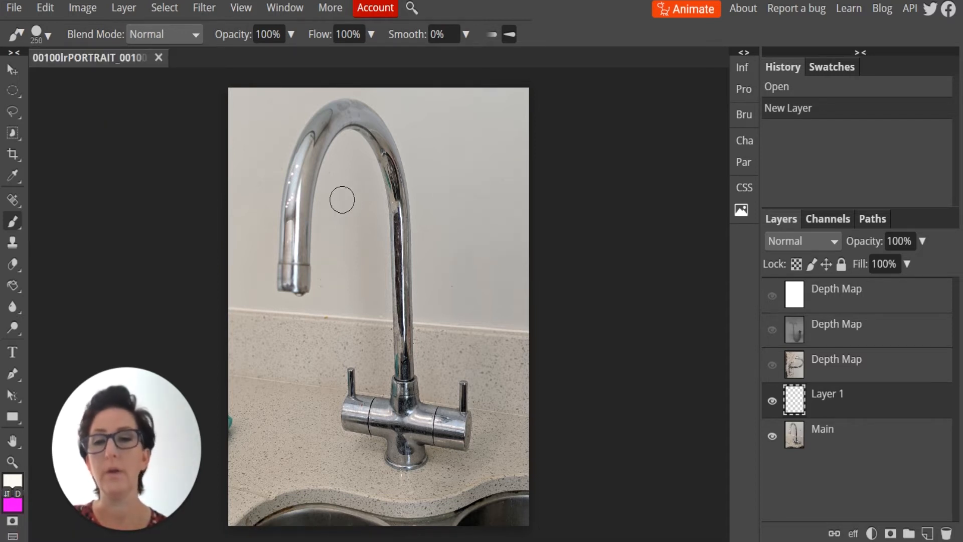
key([)
key([)
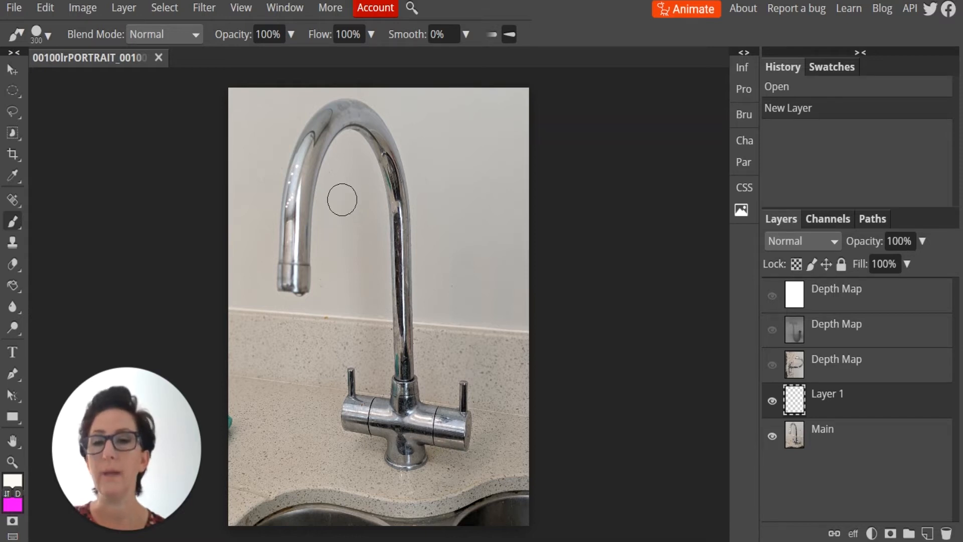
key([)
key([)
key([)
key([)
key([)
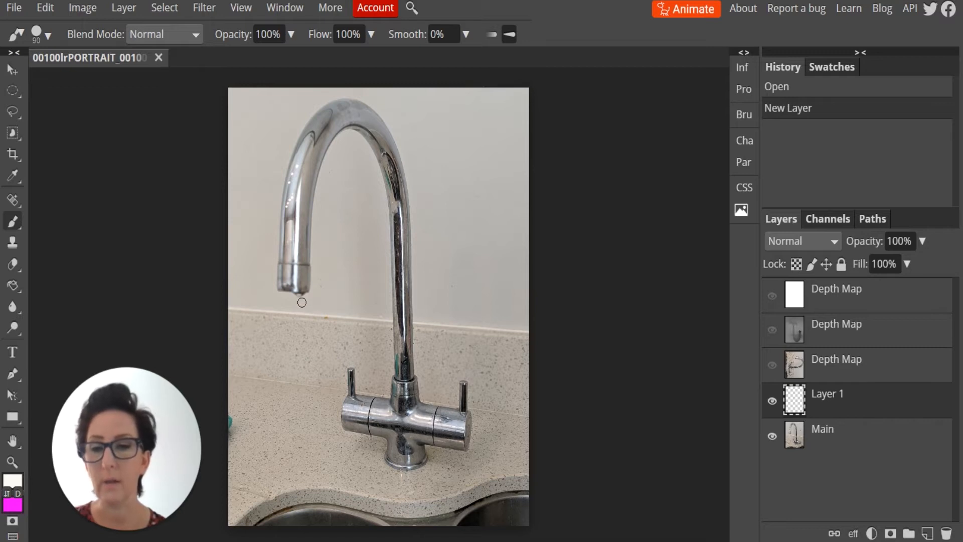
click(303, 300)
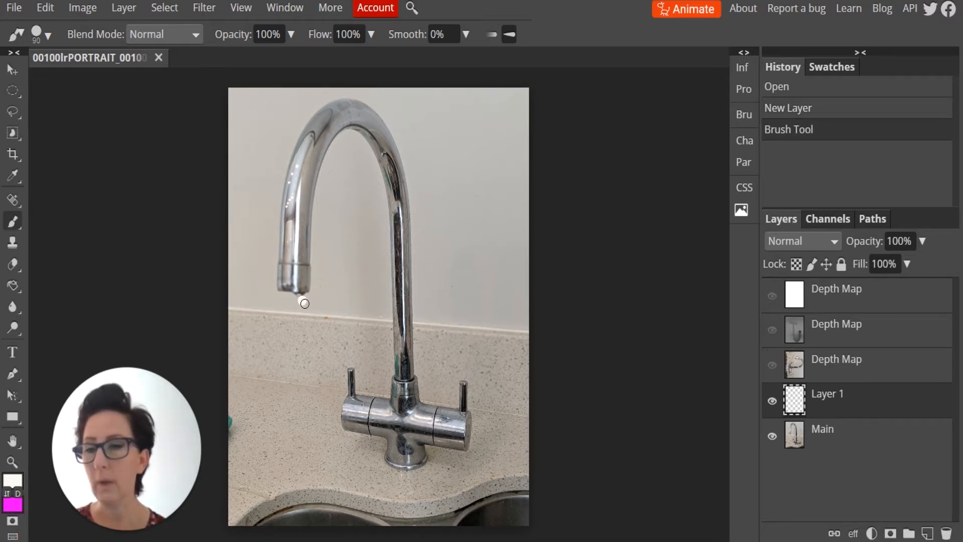
- Set the foreground colour to magenta dd0bf5 and paint a wavy stream from the spout down to the photo's lower edge
click(11, 480)
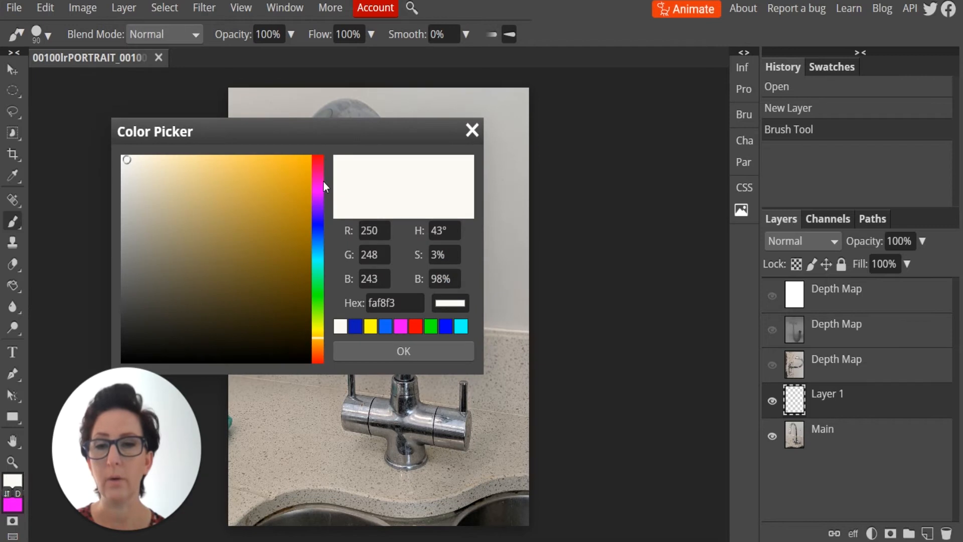
click(316, 194)
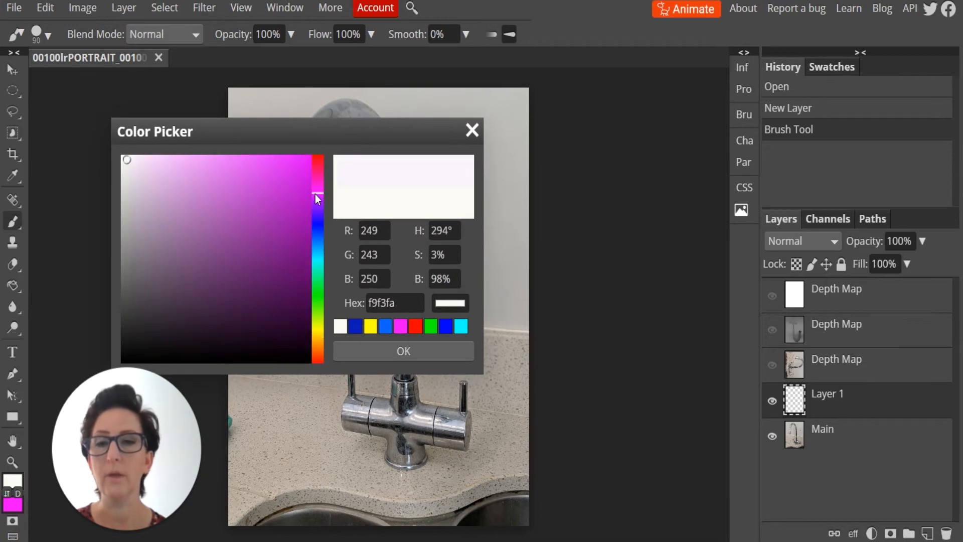
click(302, 163)
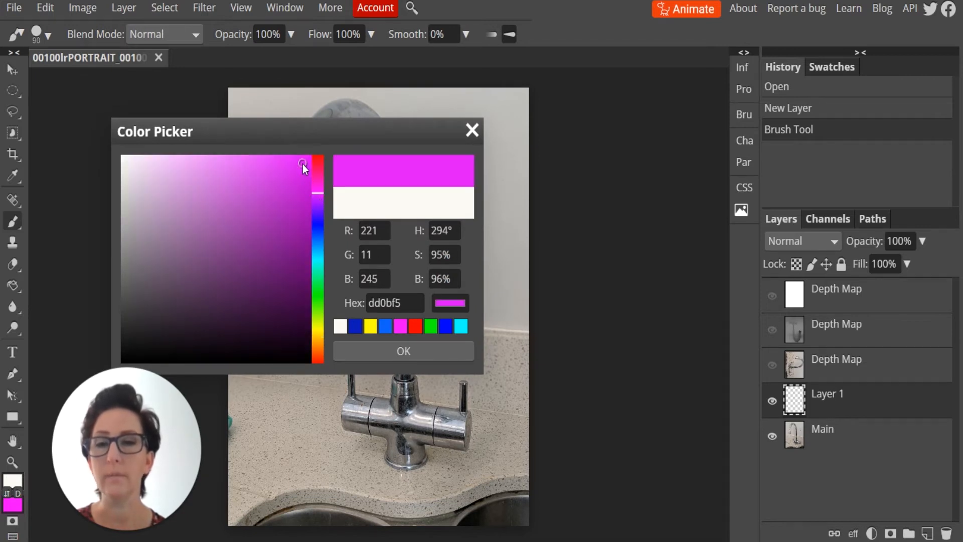
click(427, 351)
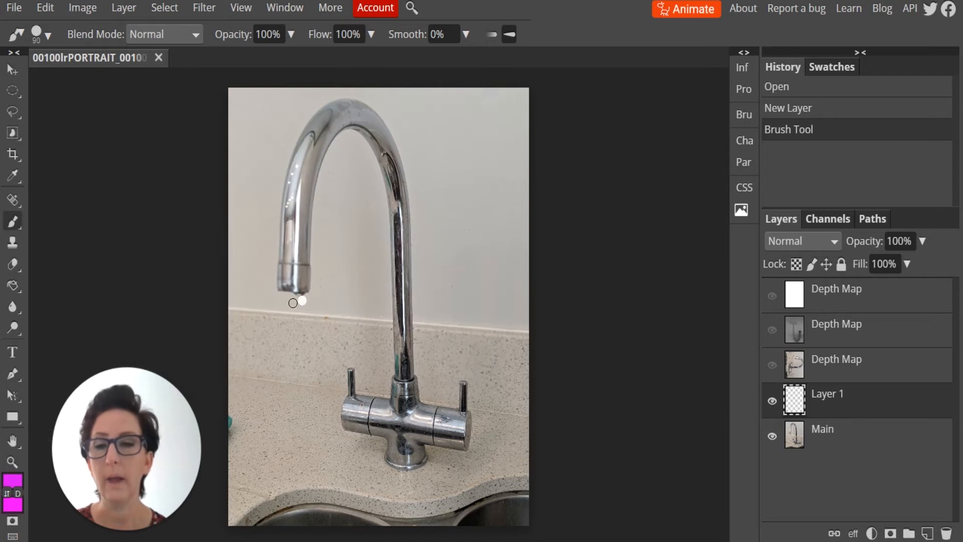
mouse_move(302, 301)
mouse_down()
mouse_move(310, 368)
mouse_move(297, 398)
mouse_move(317, 455)
mouse_move(293, 462)
mouse_move(292, 532)
mouse_up()
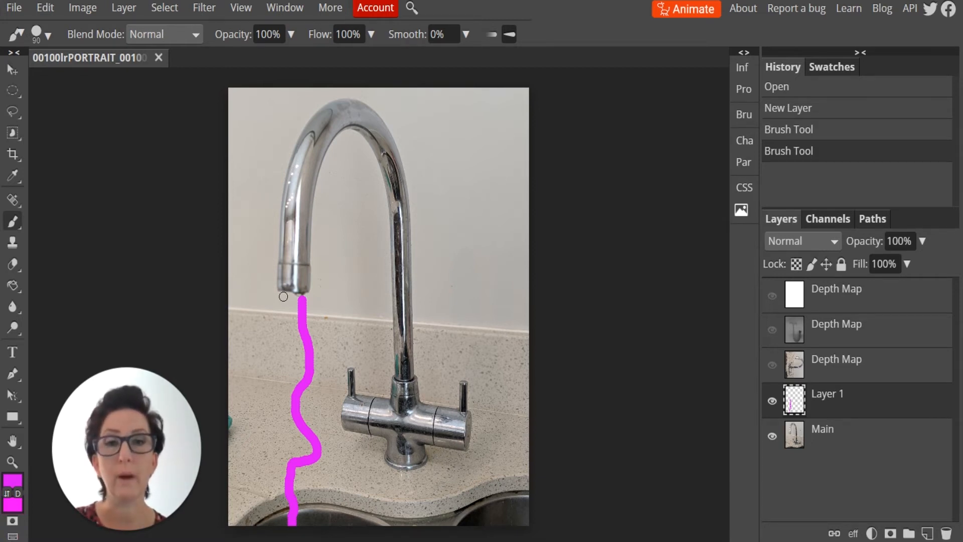
- Paint a second, thicker magenta stream with a 175 px brush from the spout's left edge to the bottom of the photo
key(bracketright)
key(bracketright)
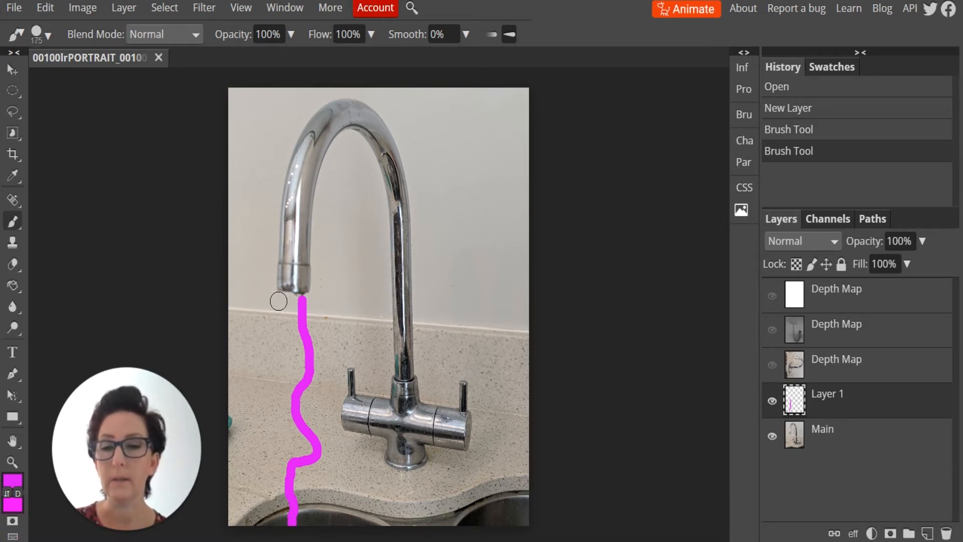
mouse_move(279, 299)
mouse_down()
mouse_move(256, 390)
mouse_move(269, 447)
mouse_move(249, 494)
mouse_move(250, 527)
mouse_up()
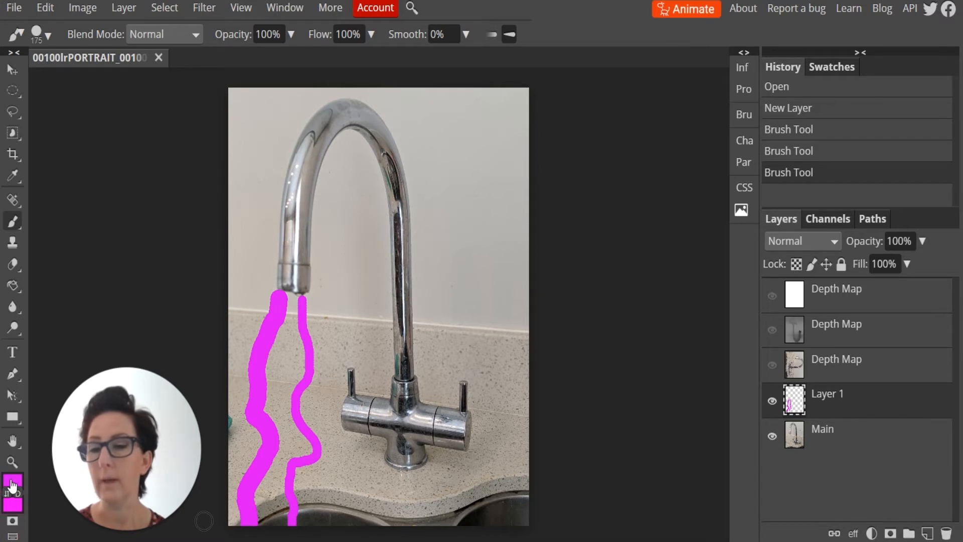
- Paint a blue 1163f9 stream with a 90 px brush from the spout downward between the two magenta streams
click(13, 484)
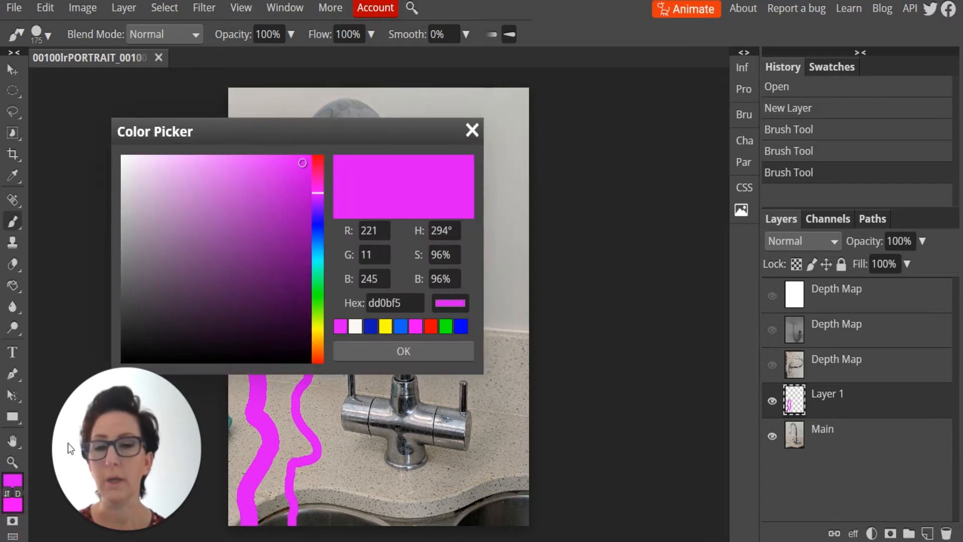
click(400, 327)
click(402, 351)
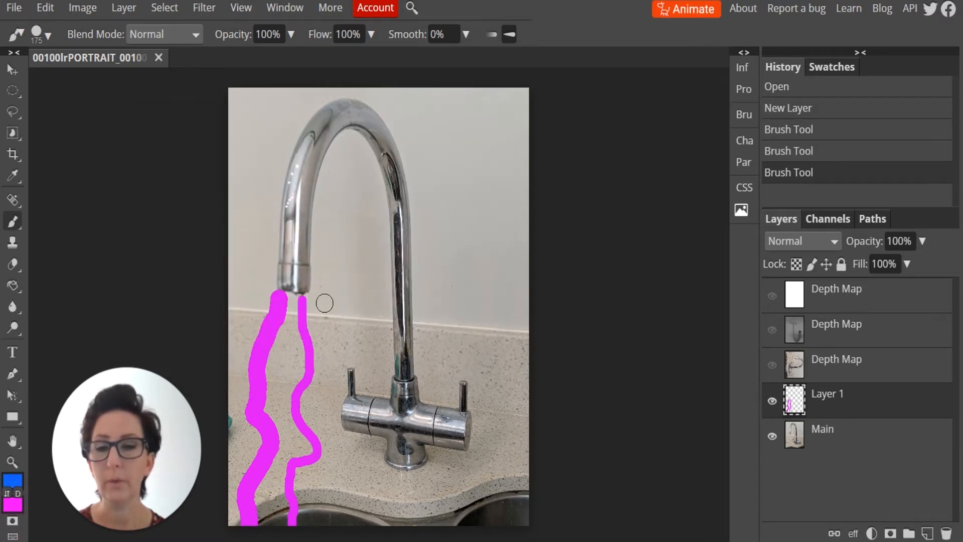
key(bracketleft)
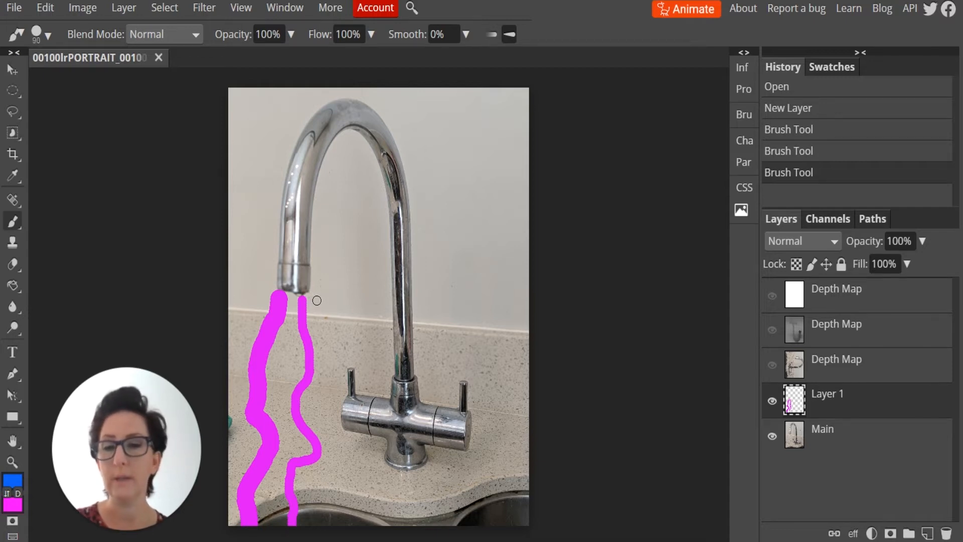
drag(295, 299, 279, 533)
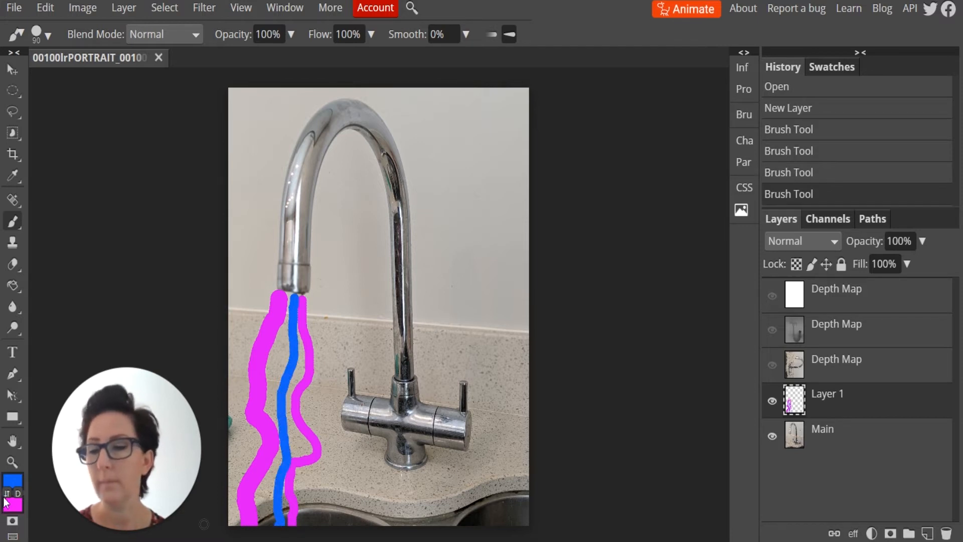
- Change the foreground colour to yellow ffff00 and paint a stream from the spout downward beside the blue one
click(12, 490)
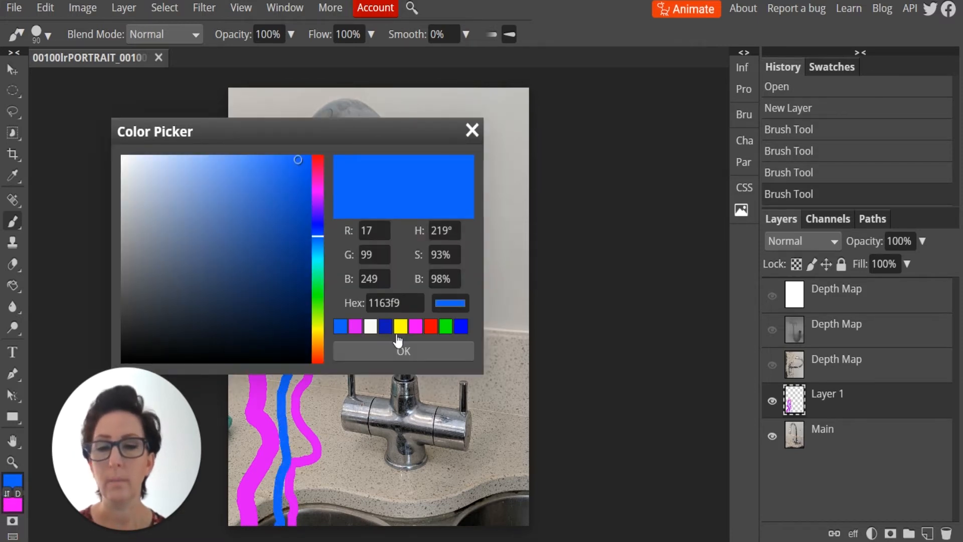
click(401, 327)
click(404, 352)
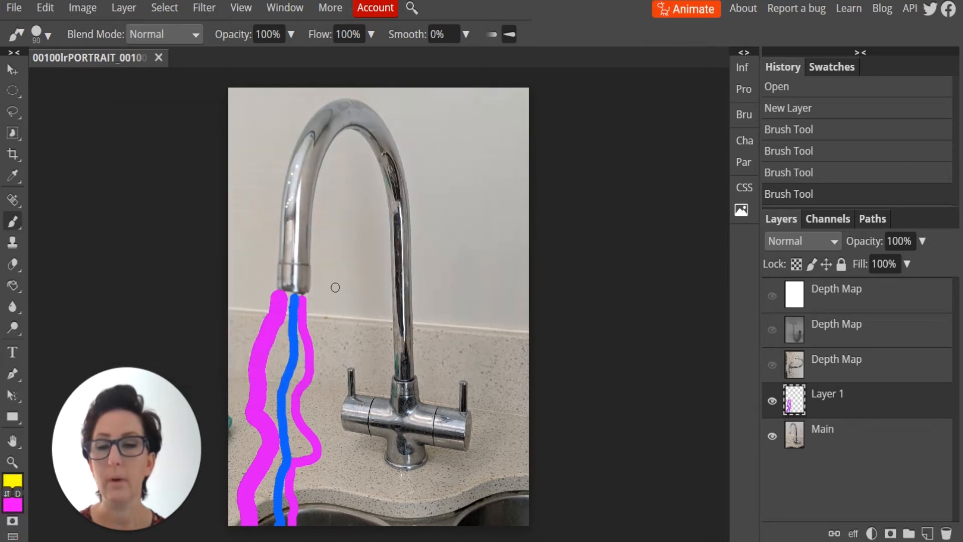
drag(285, 297, 266, 537)
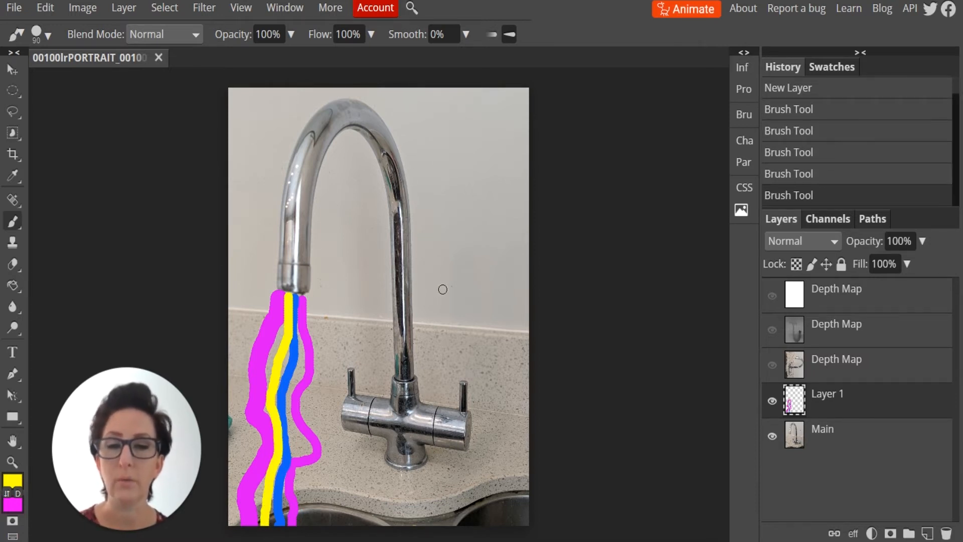
- Handwrite the word "Woop" in yellow brush strokes running diagonally down the wall to the right of the tap
mouse_move(427, 218)
mouse_down()
mouse_move(425, 256)
mouse_move(439, 243)
mouse_move(447, 274)
mouse_move(471, 232)
mouse_up()
mouse_move(475, 265)
mouse_down()
mouse_move(468, 285)
mouse_move(477, 269)
mouse_move(491, 282)
mouse_move(487, 303)
mouse_move(502, 302)
mouse_move(501, 283)
mouse_move(503, 293)
mouse_move(482, 369)
mouse_up()
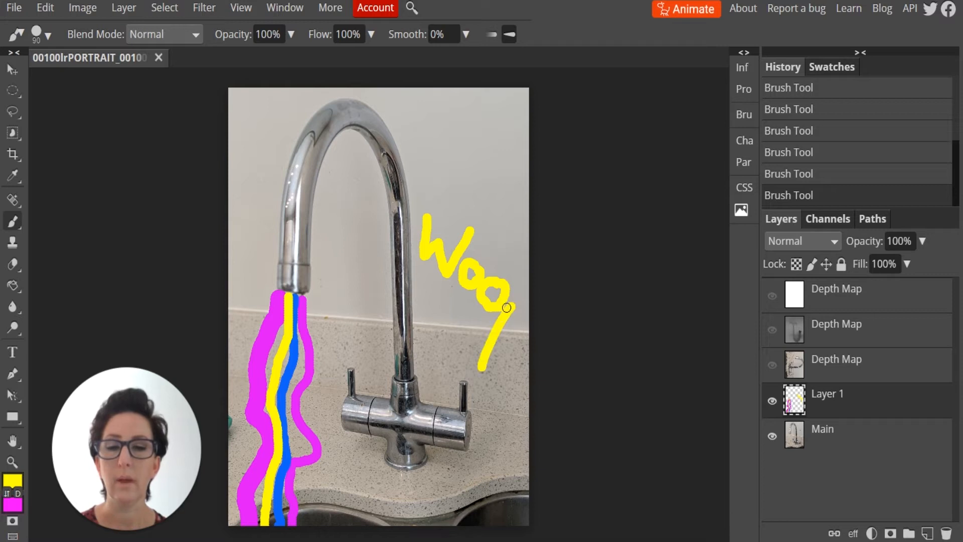
drag(511, 308, 514, 324)
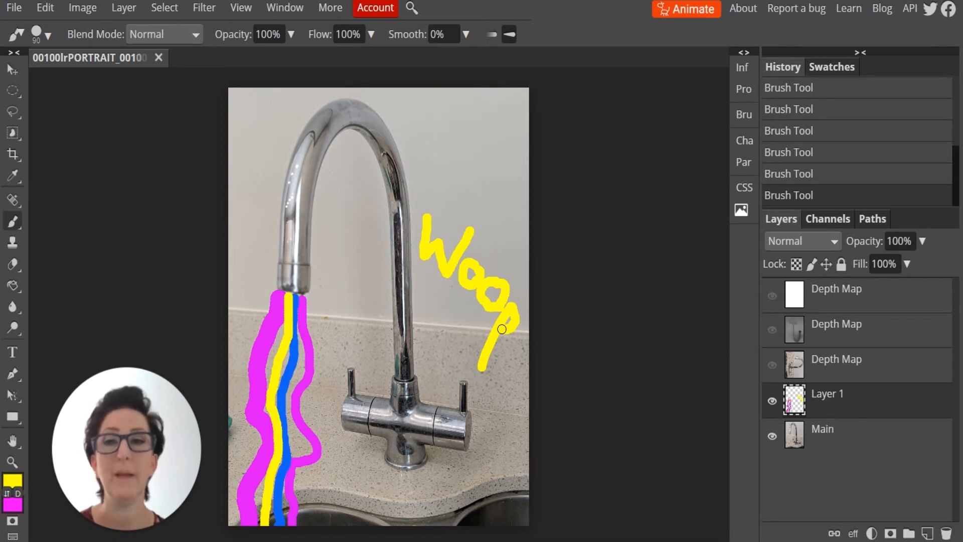
- Make a small, nearly circular Ellipse Select selection on the wall above the "Woop" lettering
right_click(15, 92)
click(15, 92)
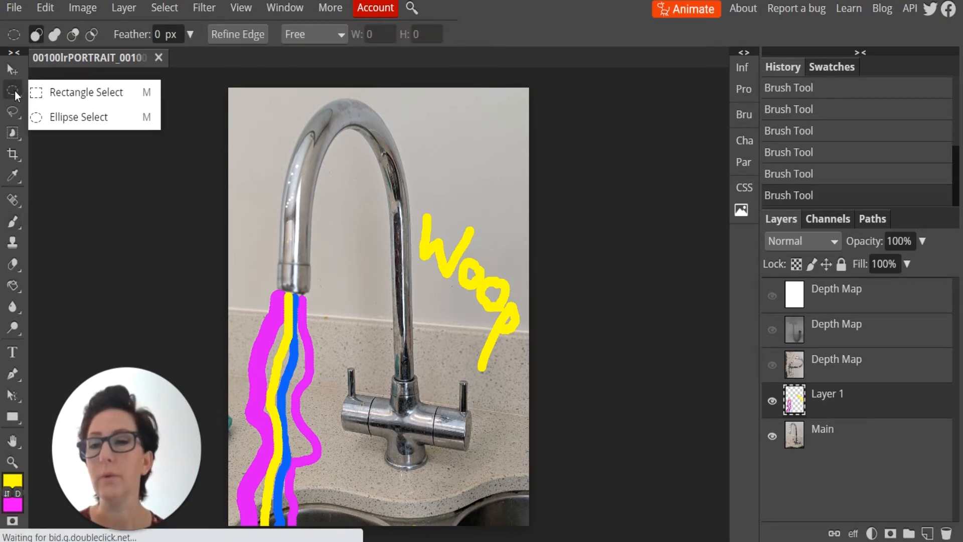
click(37, 116)
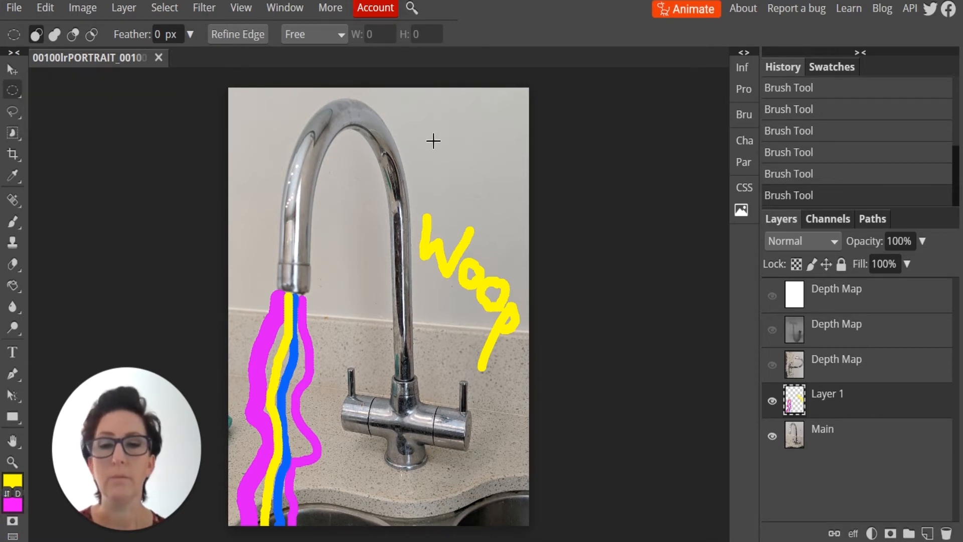
drag(441, 137, 476, 178)
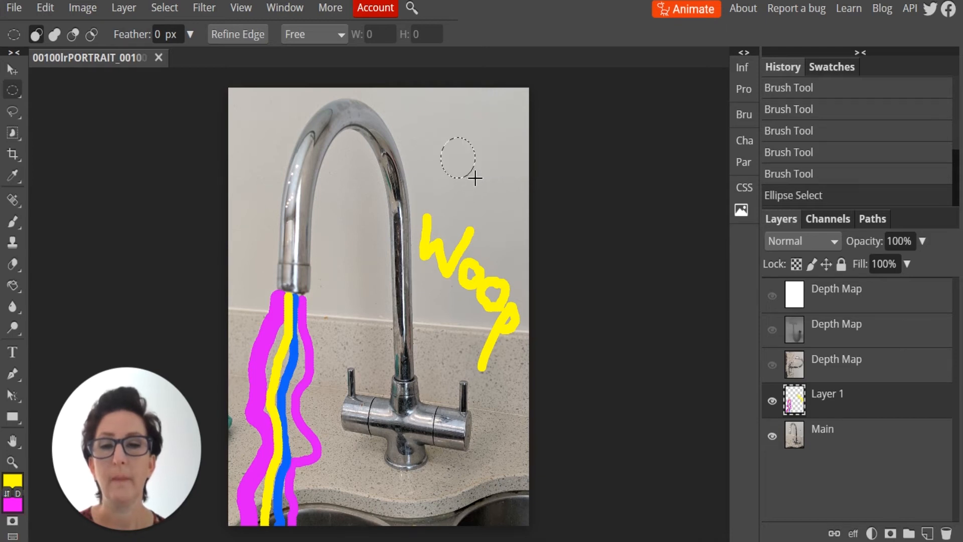
- Set the foreground colour to blue 1163f9
click(12, 480)
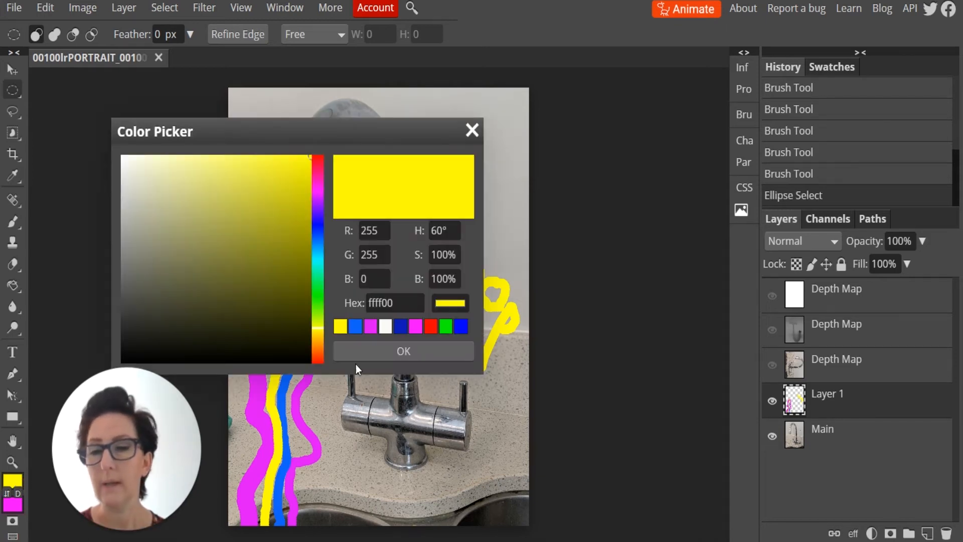
click(356, 327)
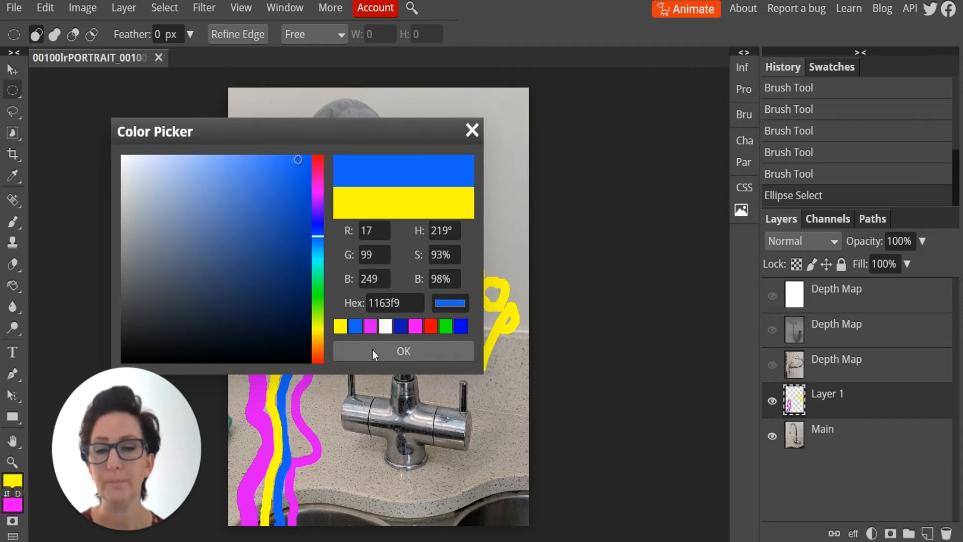
click(373, 350)
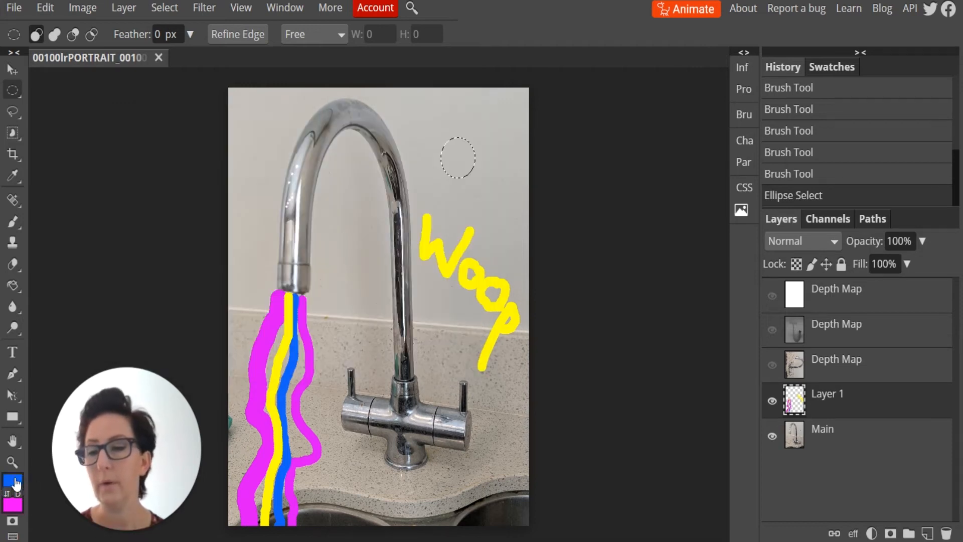
- Fill the circular selection above the "Woop" lettering with the blue foreground colour using the Paint Bucket Tool, and deselect it
right_click(15, 289)
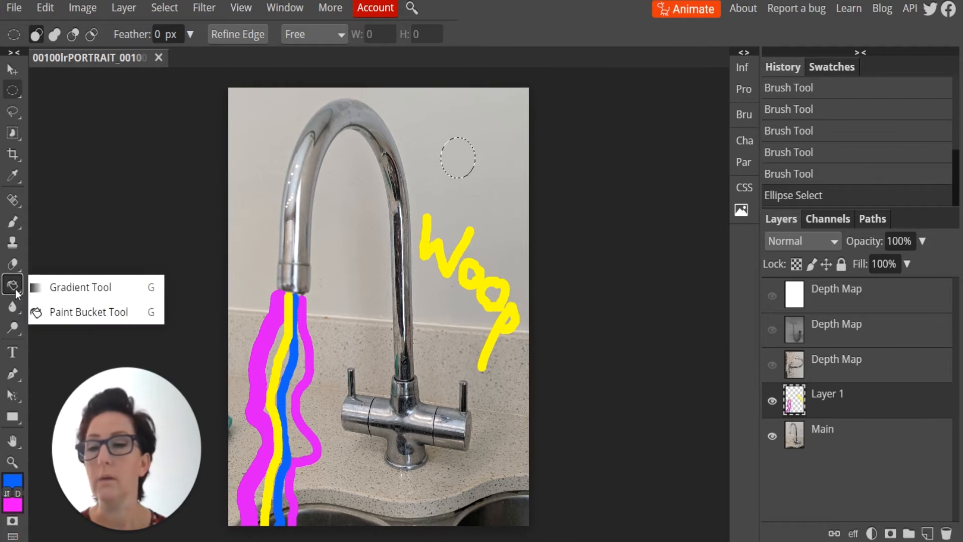
click(52, 290)
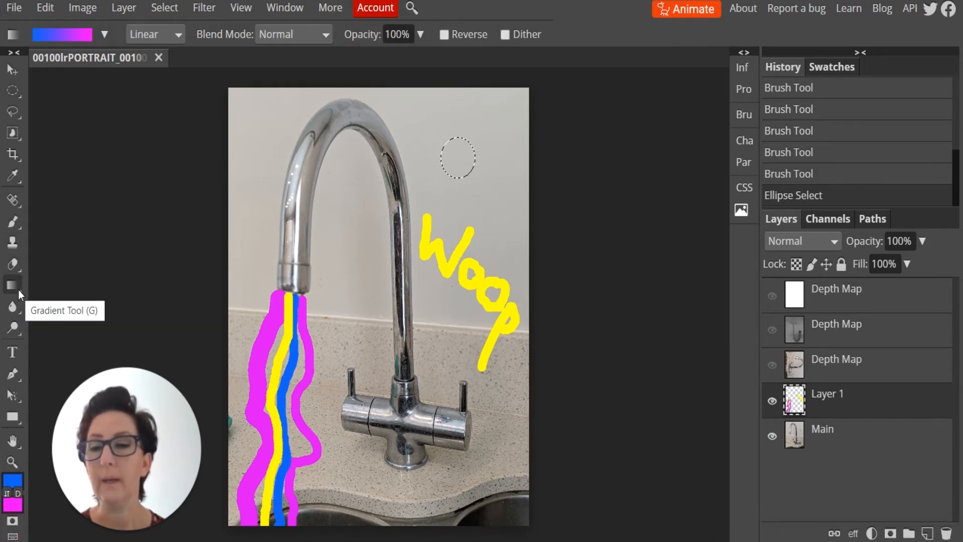
right_click(18, 289)
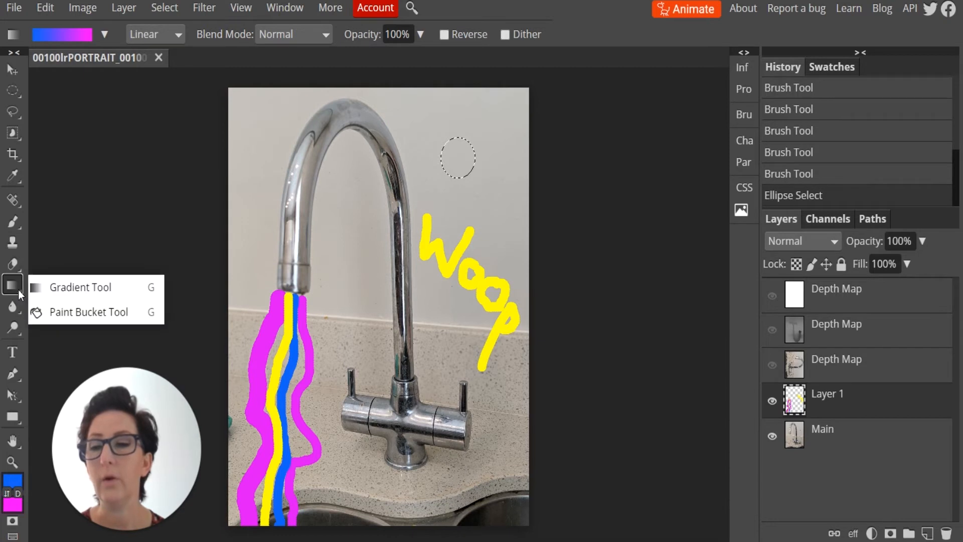
click(61, 312)
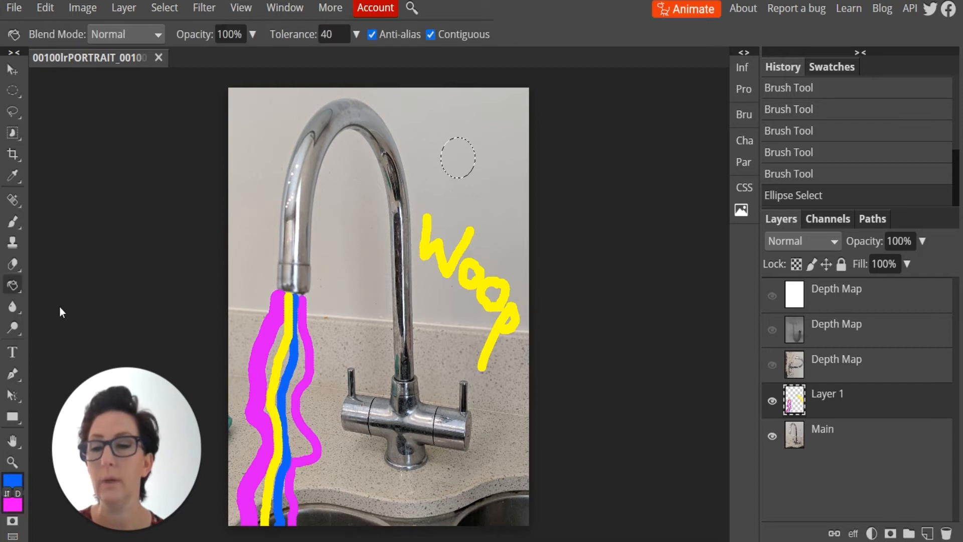
double_click(455, 152)
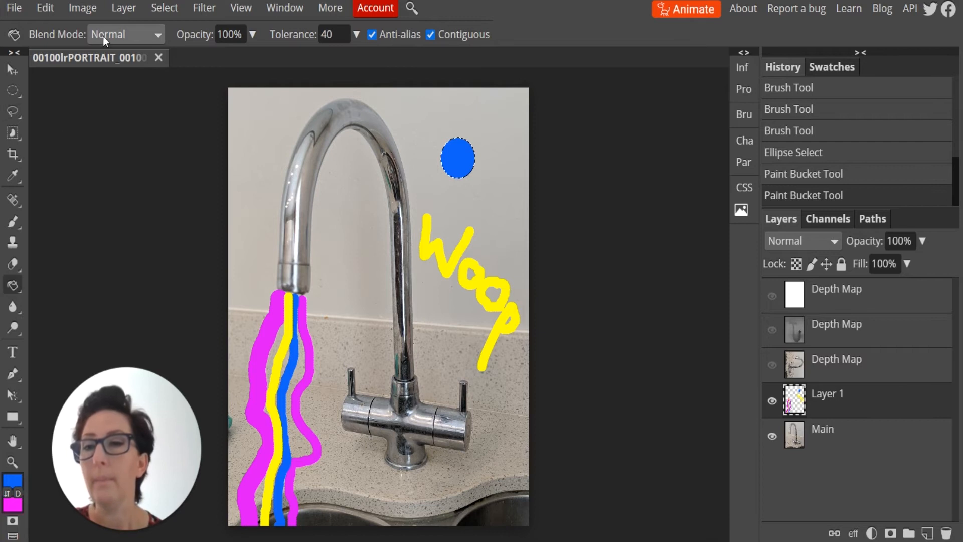
click(165, 10)
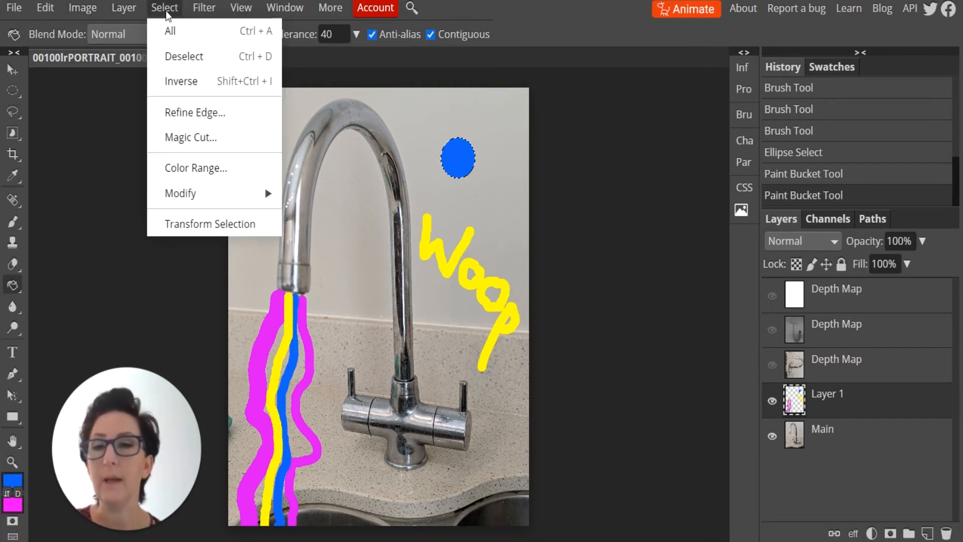
click(181, 60)
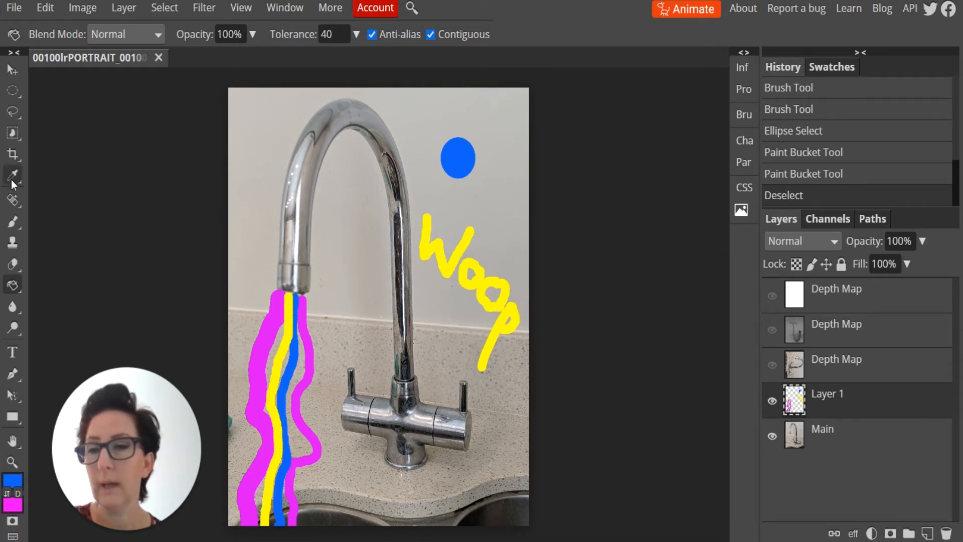
- Extend the blue circle upward into a tapered point with brush strokes, shaping it into a water drop
click(14, 221)
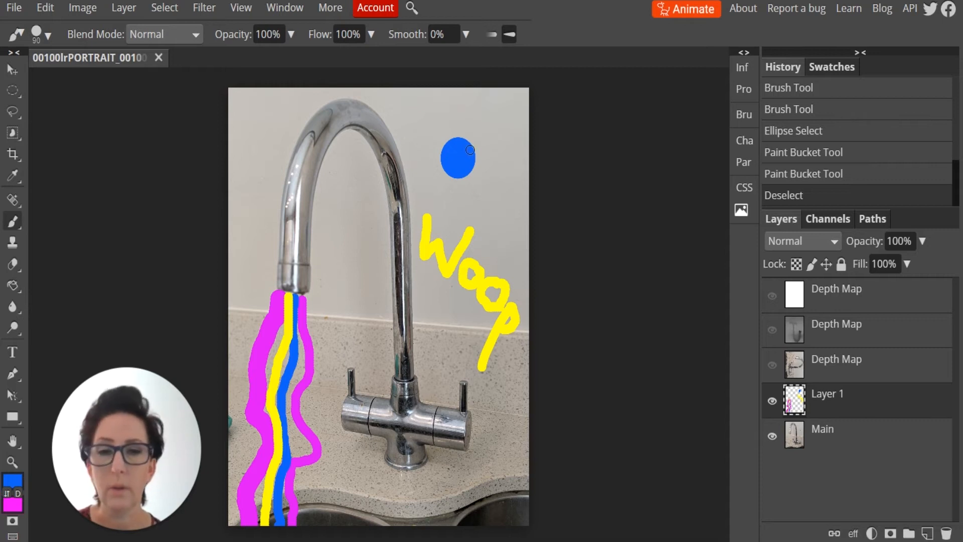
mouse_move(470, 150)
mouse_down()
mouse_move(459, 122)
mouse_move(453, 139)
mouse_up()
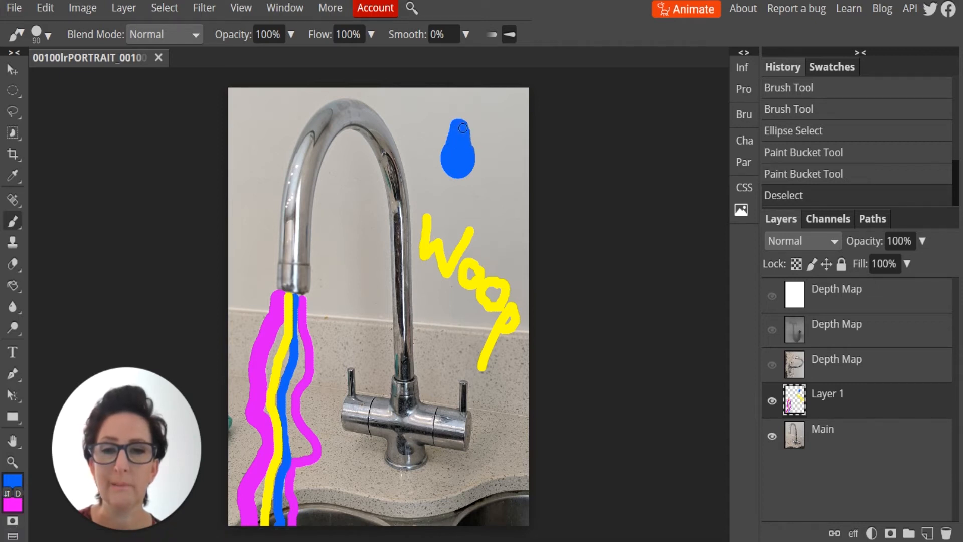
drag(463, 134, 458, 121)
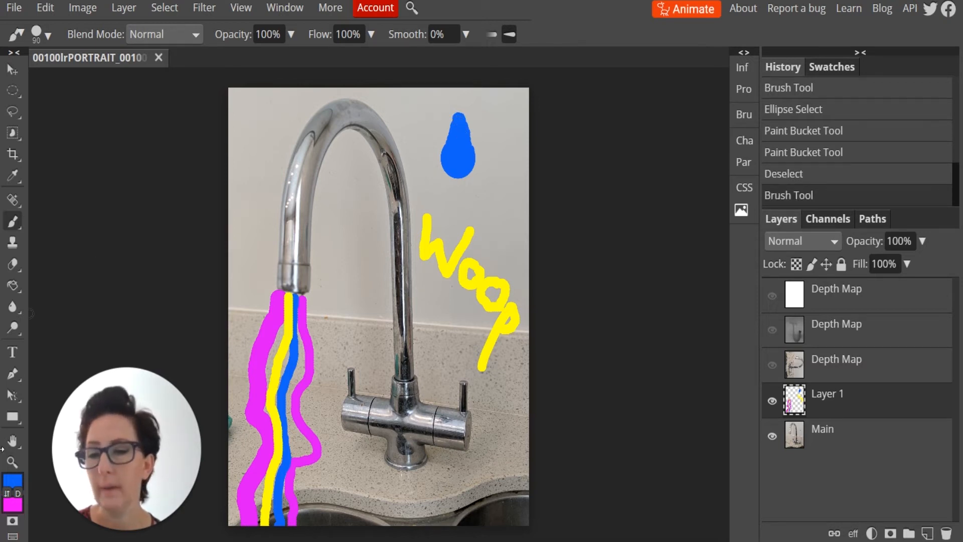
- Set the foreground colour to near-white fffdfb
click(13, 480)
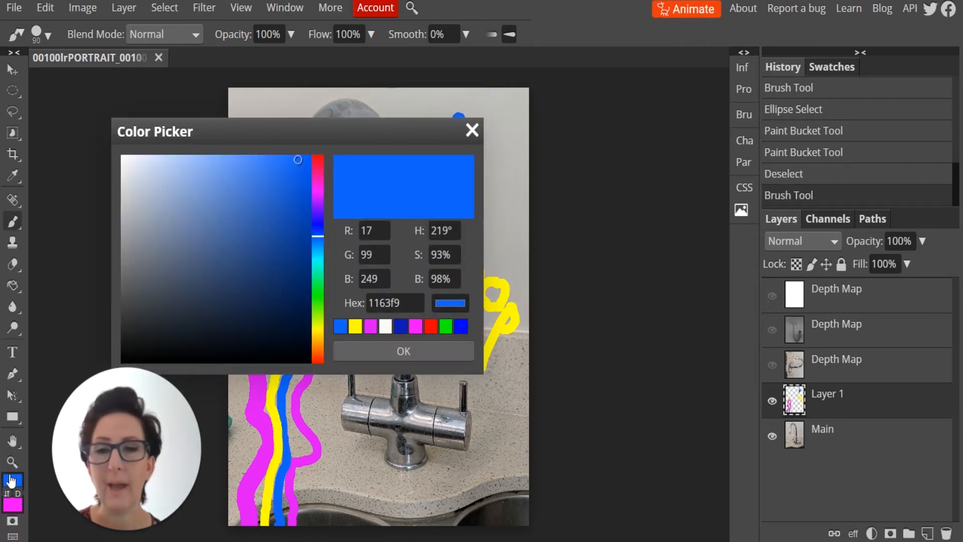
click(123, 158)
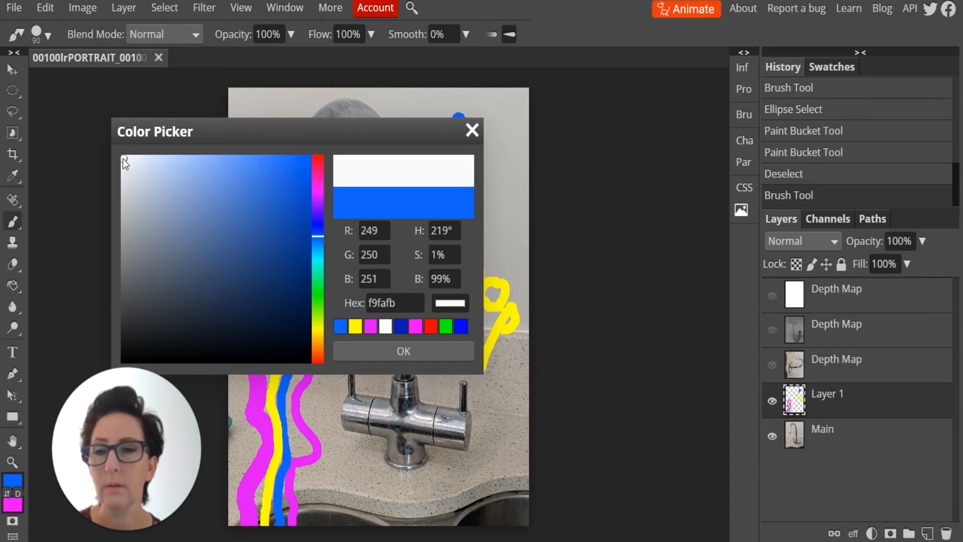
click(488, 144)
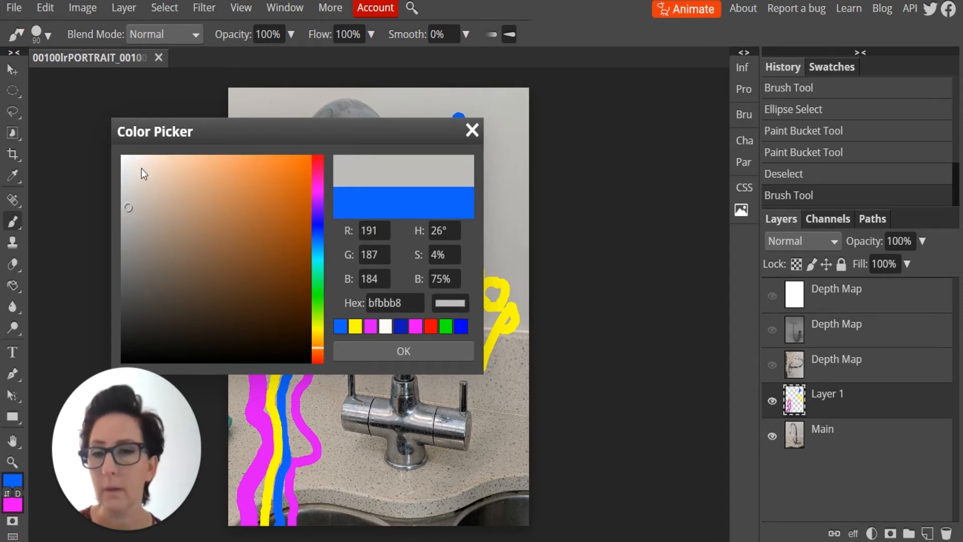
click(123, 158)
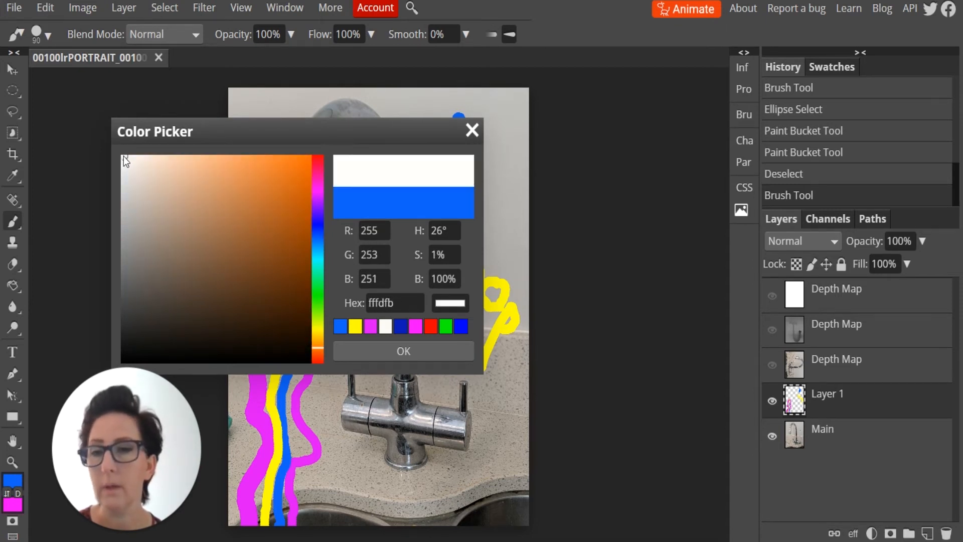
click(423, 348)
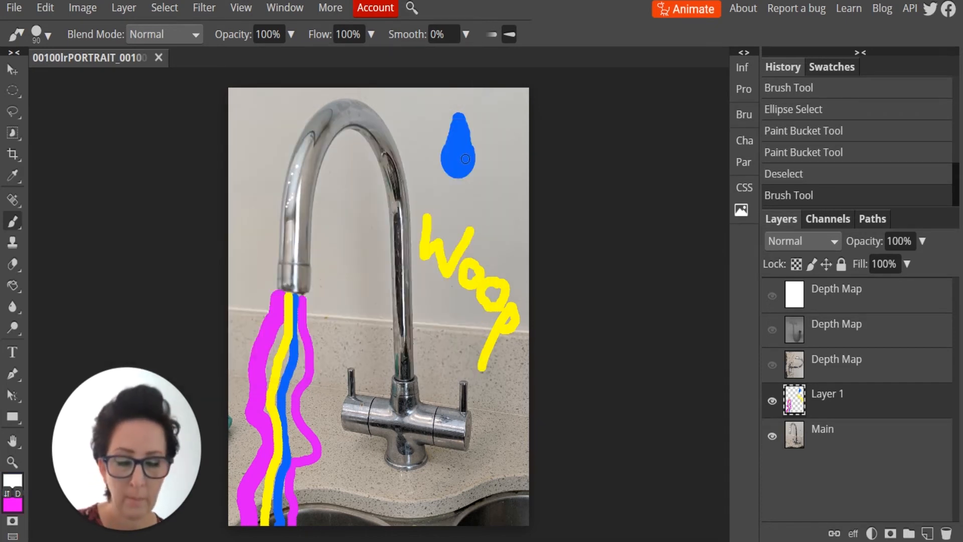
- Reduce the brush size to 35 and paint a short curved white highlight inside the right side of the blue drop
key(bracketleft)
key(bracketleft)
key(bracketleft)
key(bracketleft)
key(bracketleft)
key(bracketleft)
key(bracketleft)
key(bracketleft)
key(bracketleft)
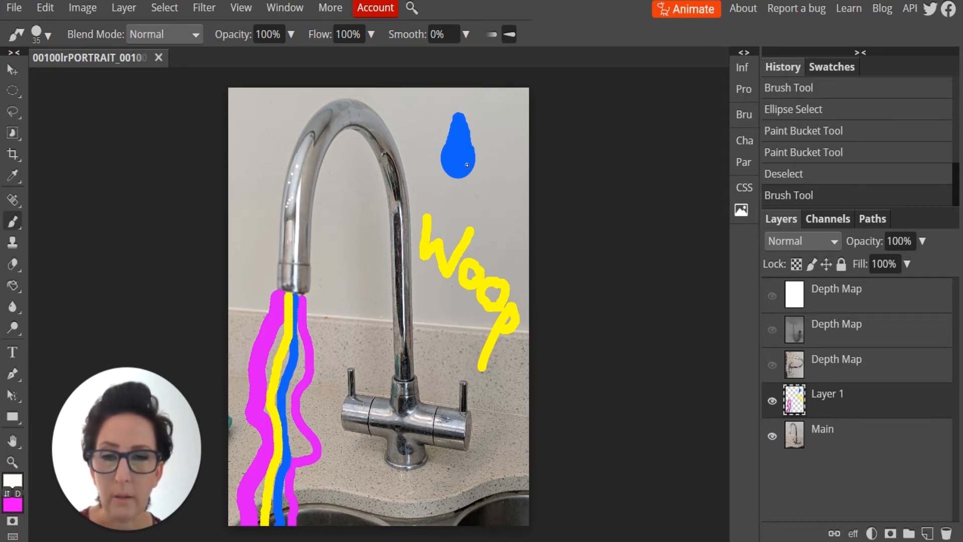
drag(467, 166, 471, 154)
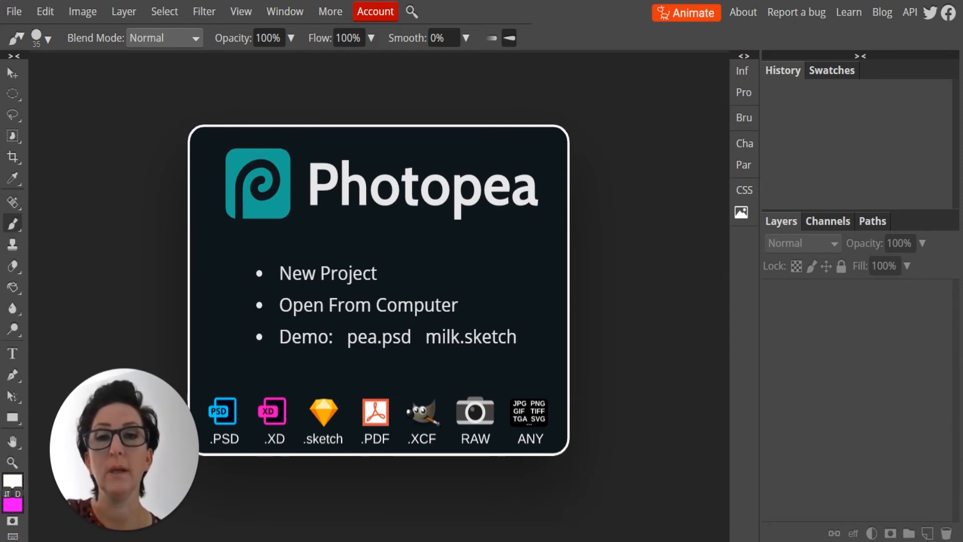
- Open the Me portrait photo and add a Black & White adjustment layer above it
click(20, 10)
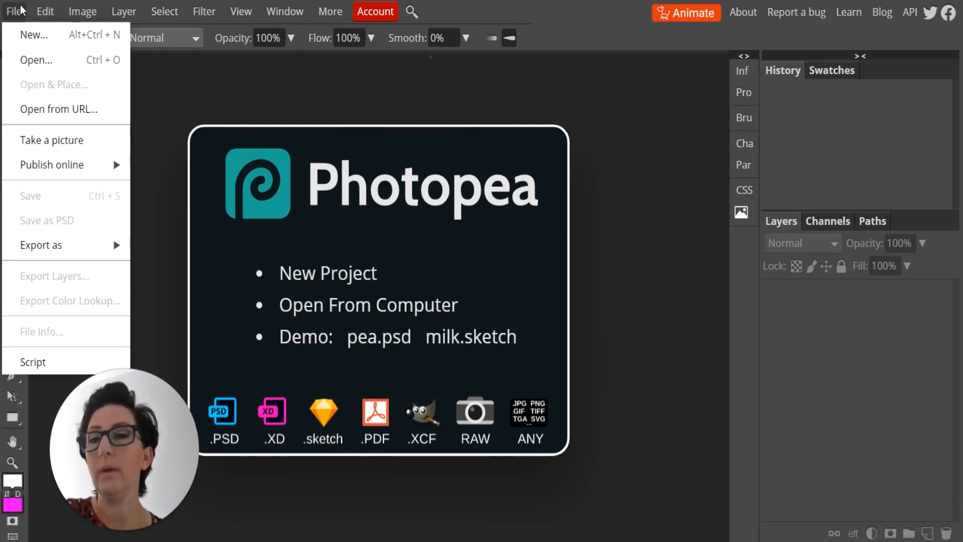
click(29, 63)
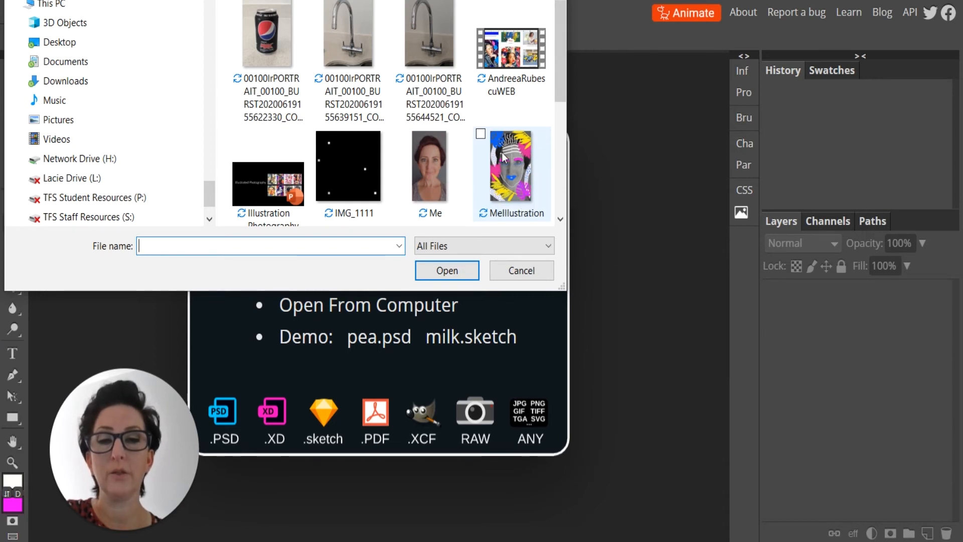
click(426, 156)
click(441, 273)
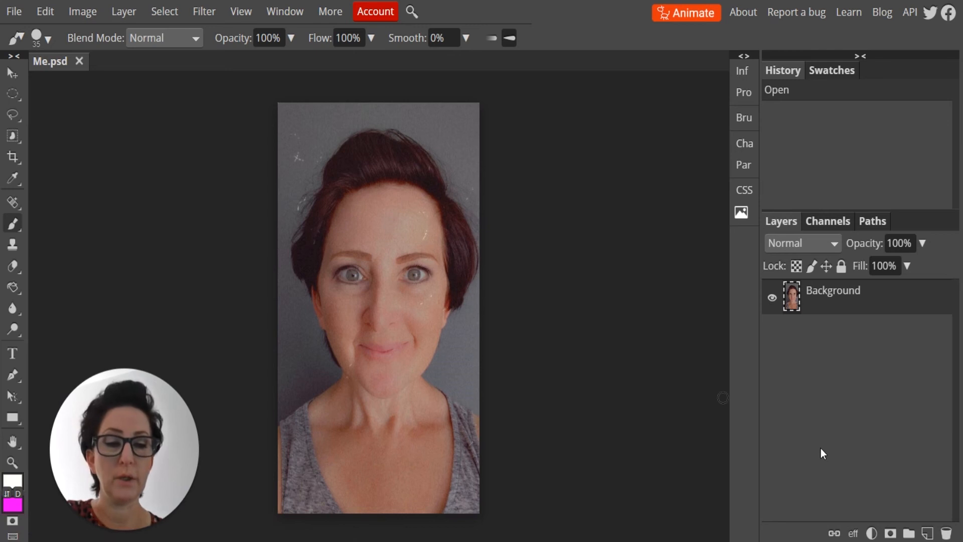
click(872, 534)
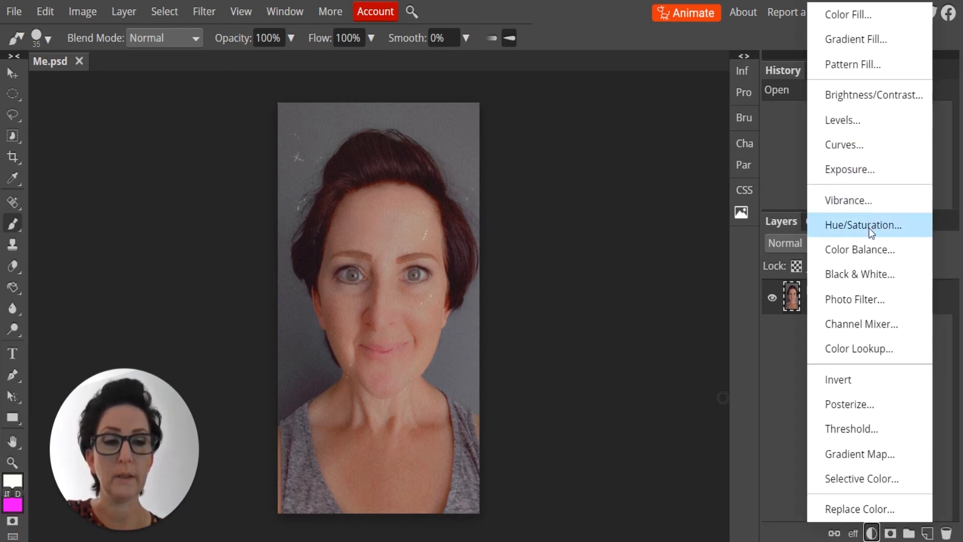
click(869, 275)
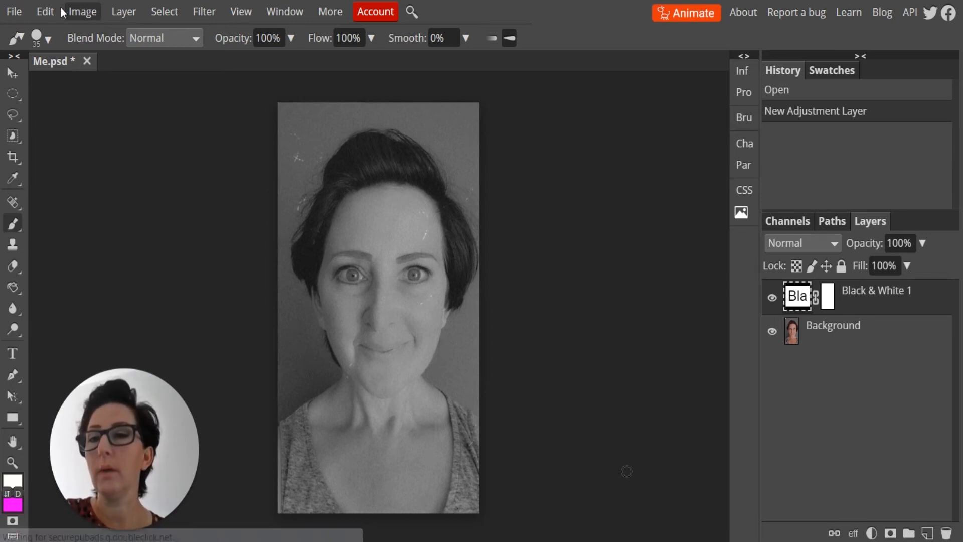
click(14, 12)
click(35, 60)
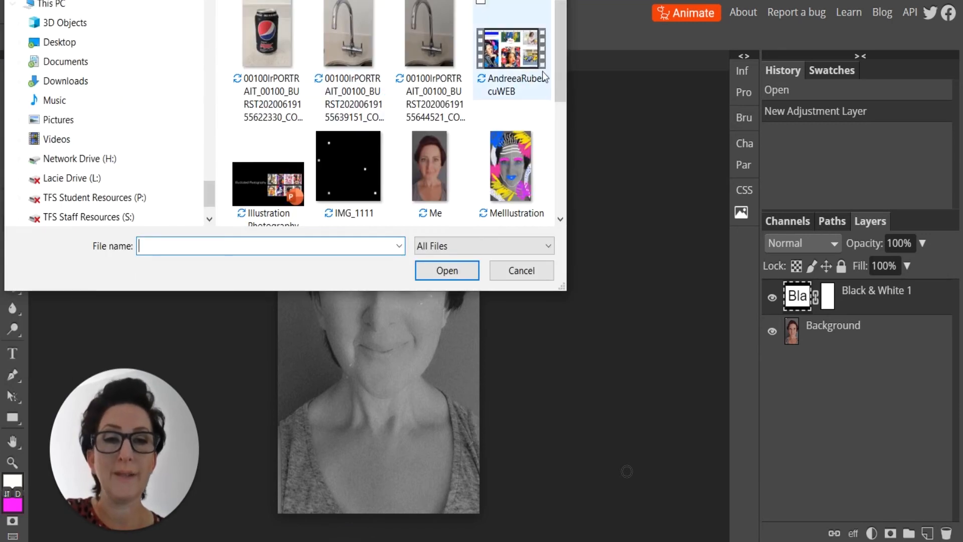
drag(562, 82, 546, 187)
click(272, 133)
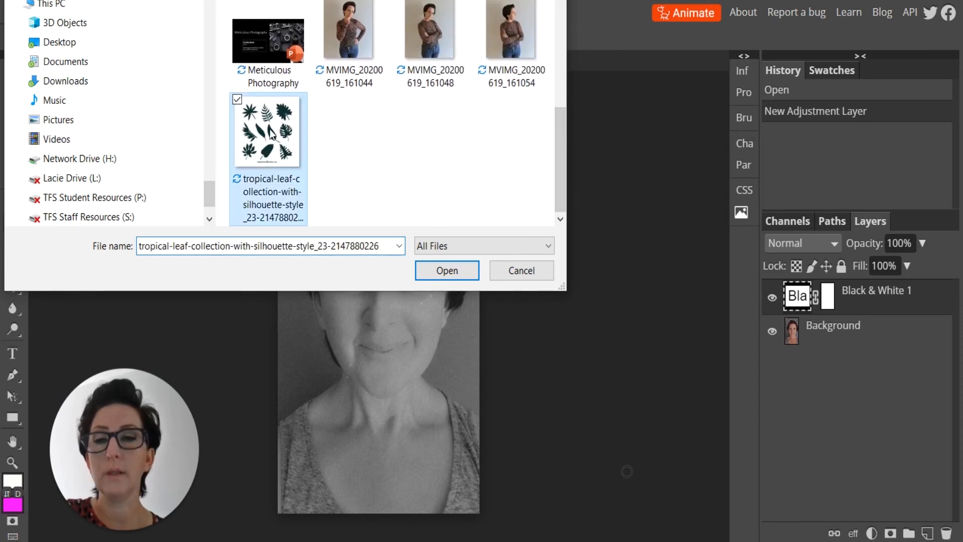
click(453, 276)
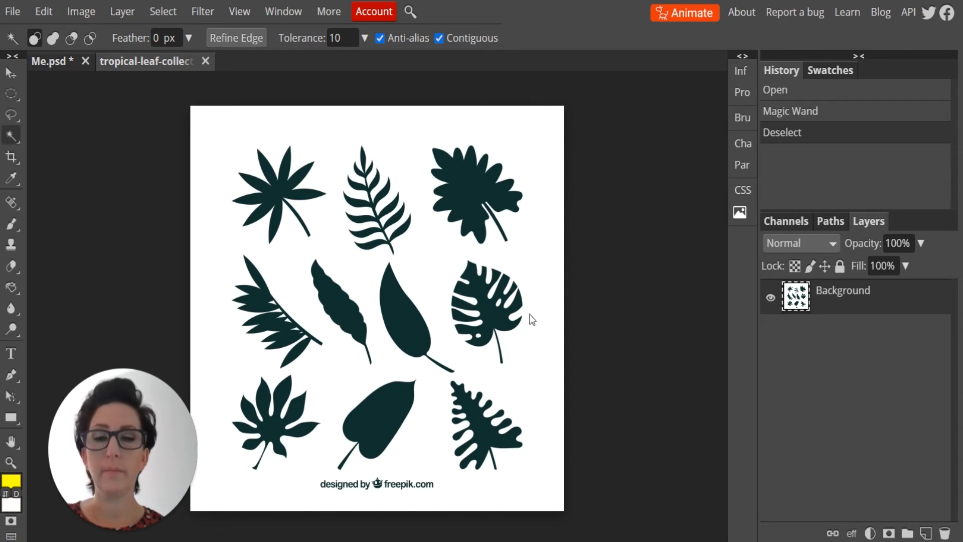
- Select the split monstera leaf in the sheet's middle row with the Magic Wand, and copy and paste it into Me.psd
click(493, 314)
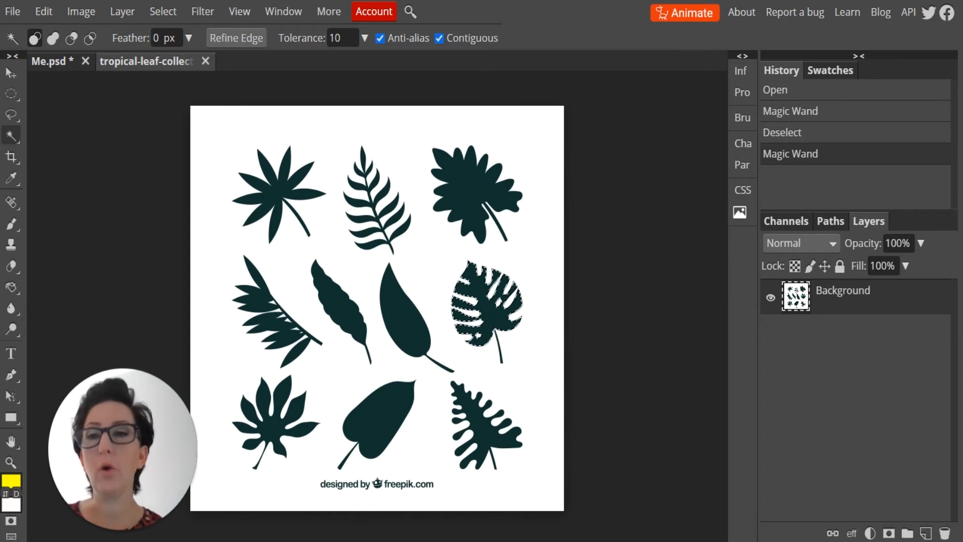
click(44, 11)
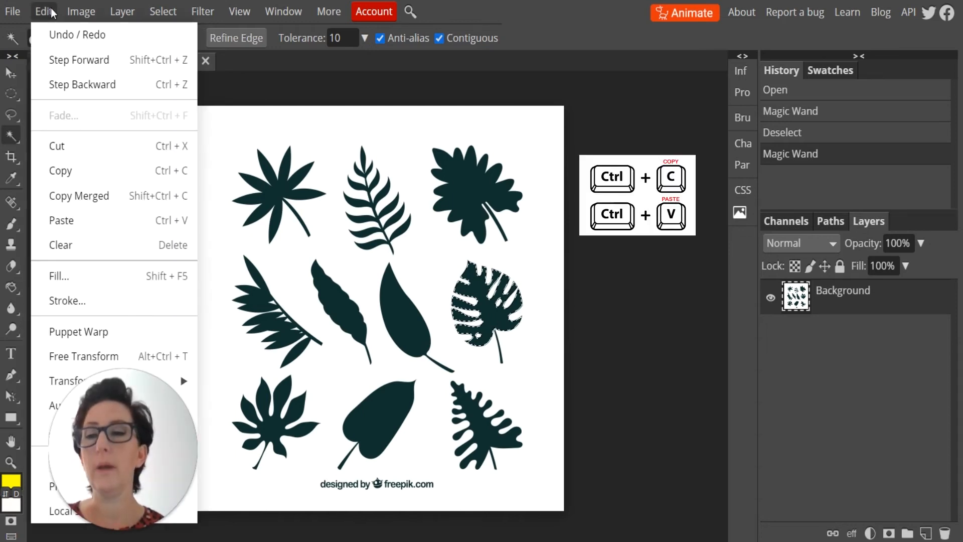
click(59, 174)
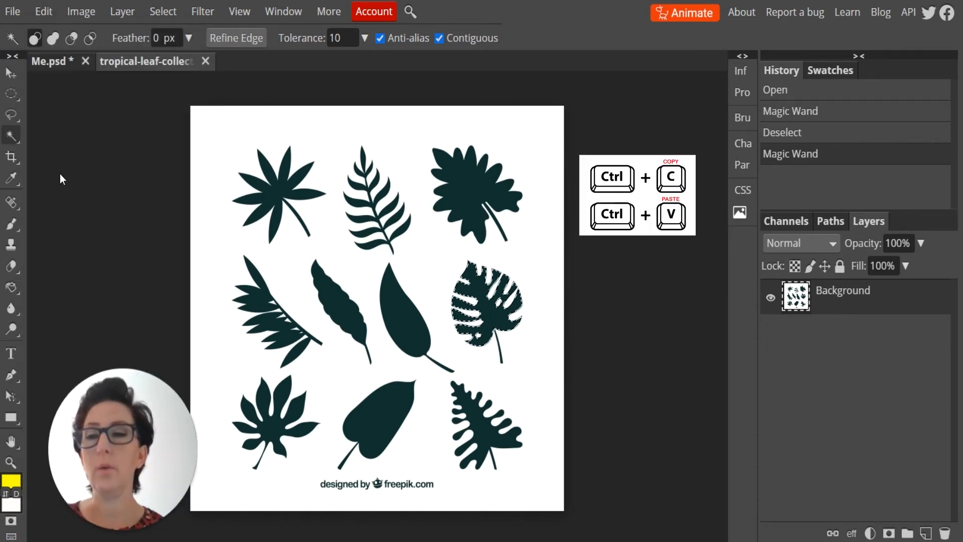
click(62, 60)
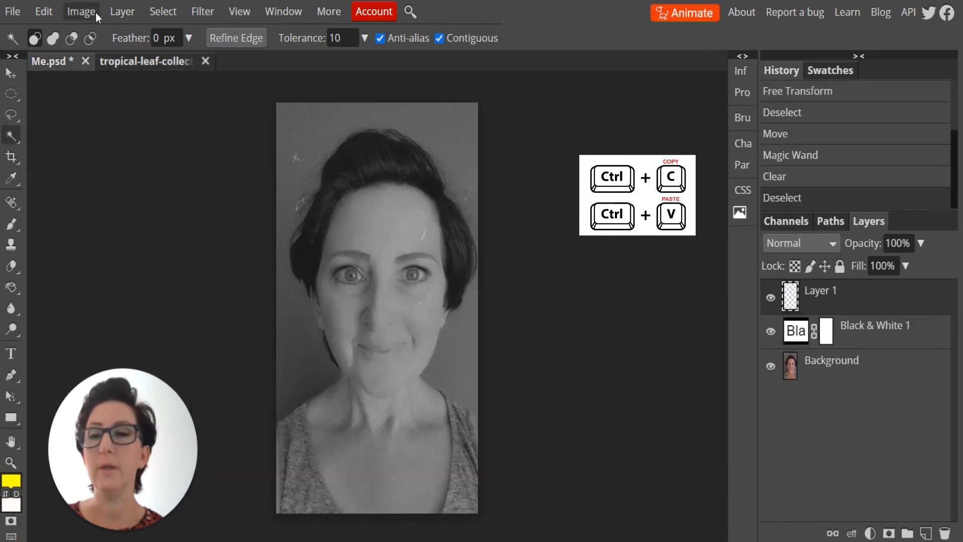
click(48, 11)
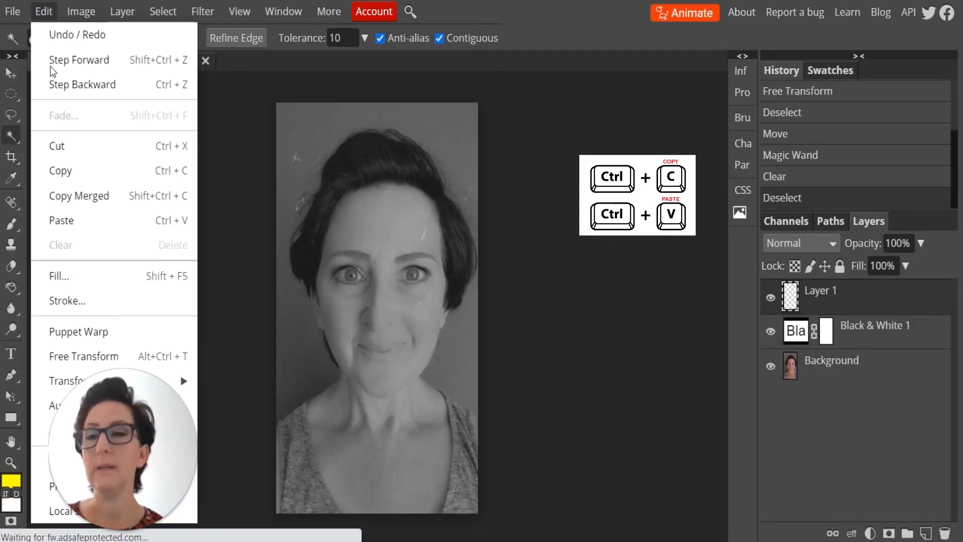
click(69, 225)
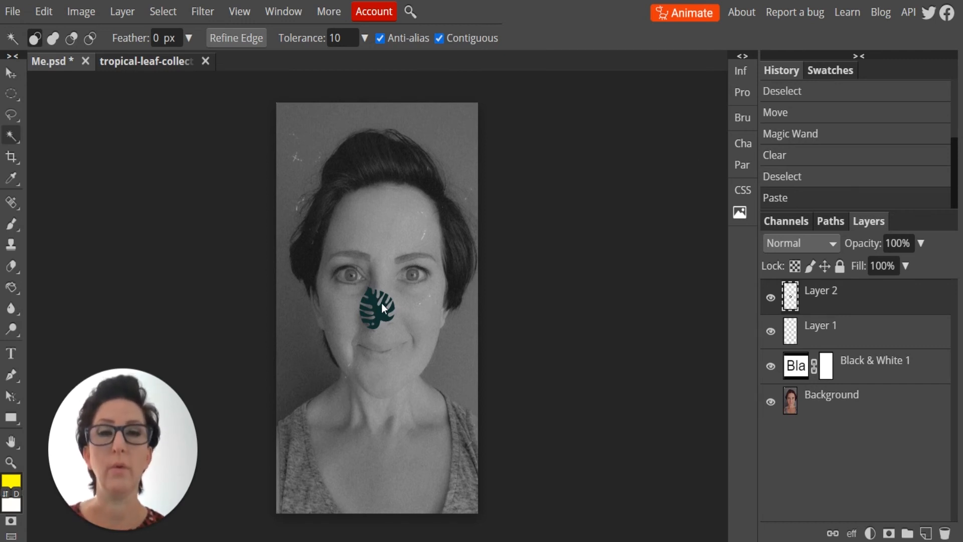
- Scale the pasted monstera leaf up to about 252% width and 245% height over the face
click(44, 11)
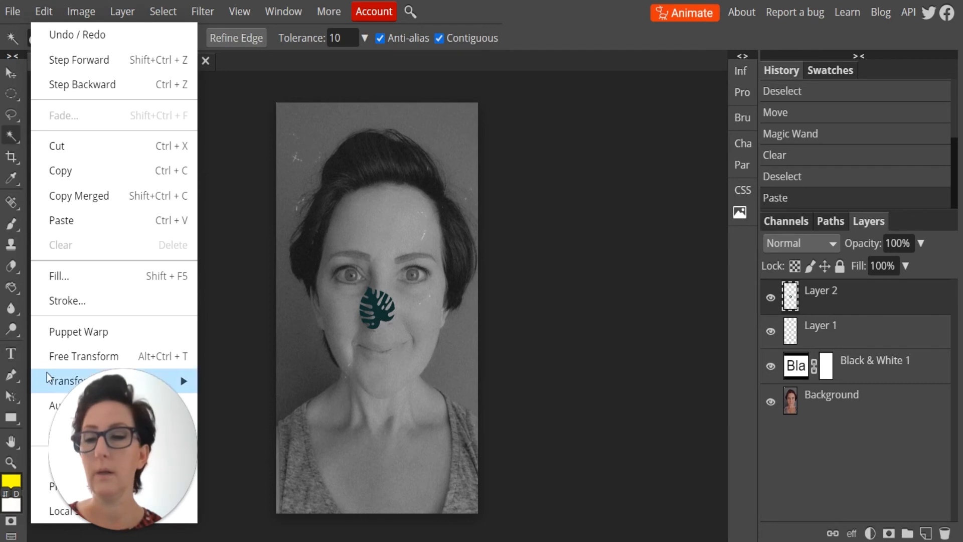
mouse_move(170, 380)
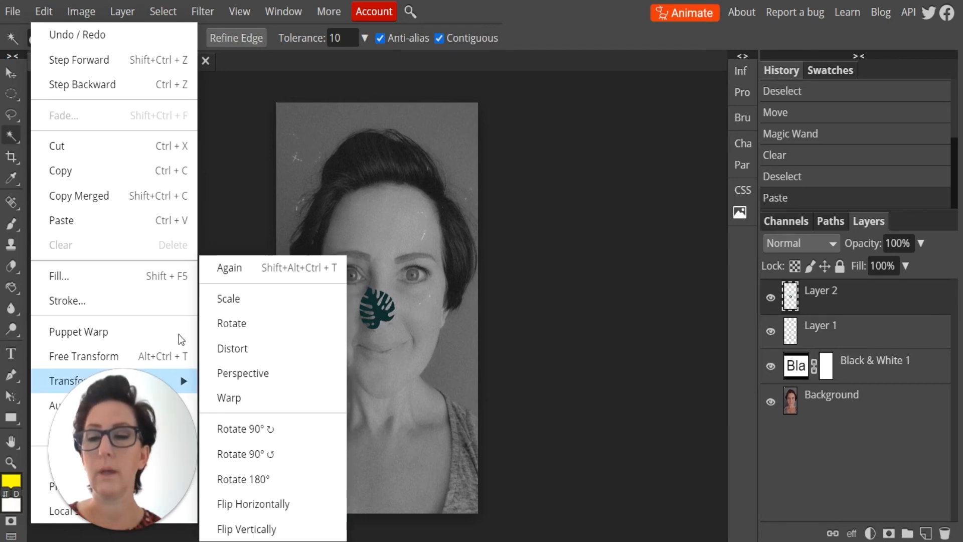
click(241, 299)
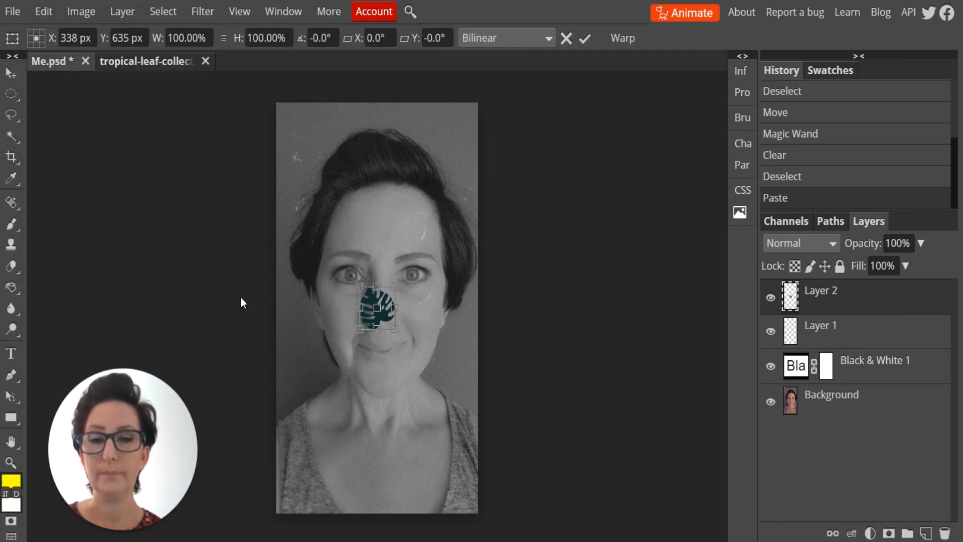
drag(395, 284, 448, 225)
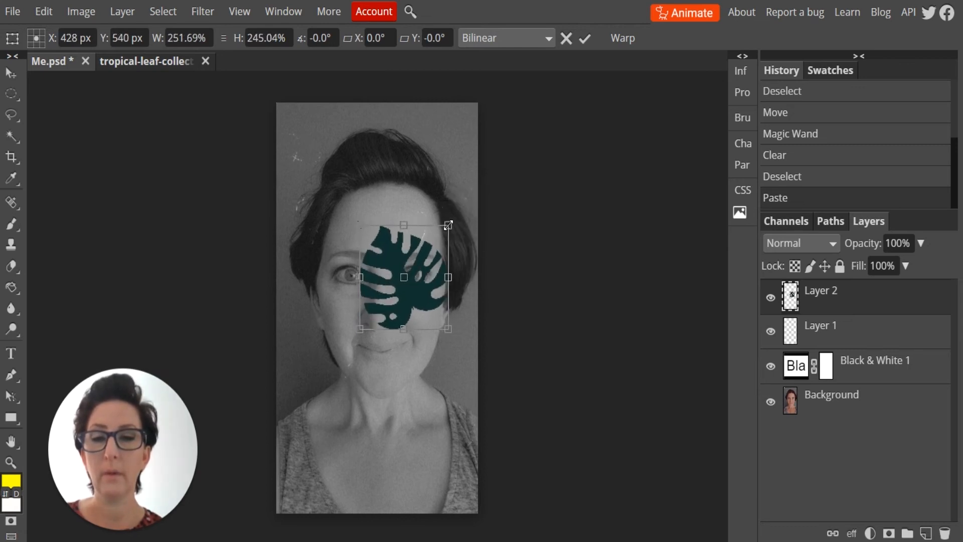
click(583, 39)
- Select the enlarged leaf with the Magic Wand and move it to the portrait's lower-right corner, over the shoulder
click(394, 263)
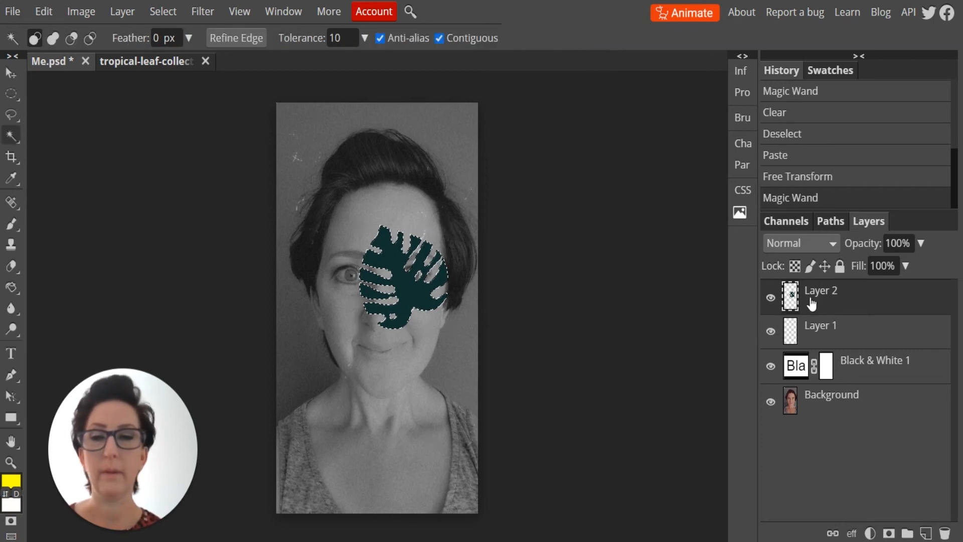
click(12, 73)
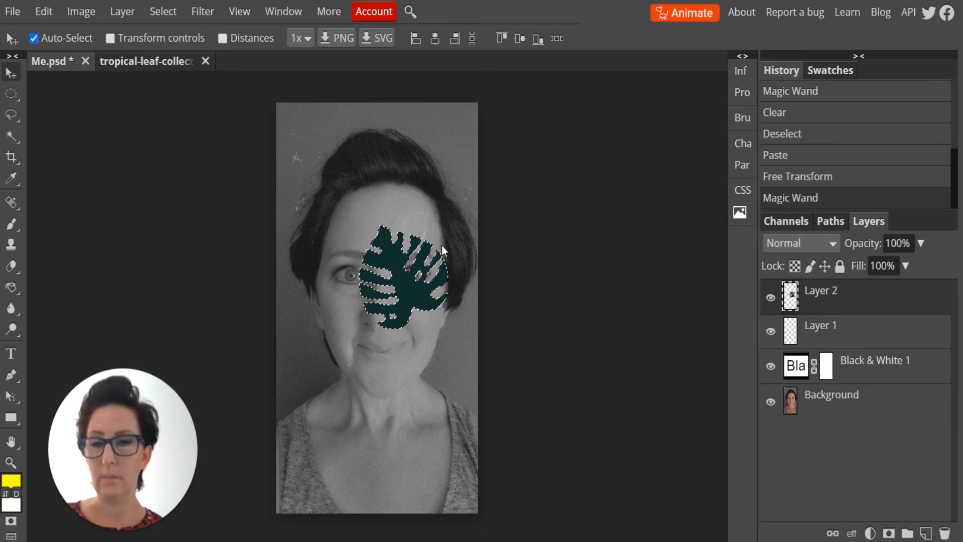
drag(406, 286, 438, 465)
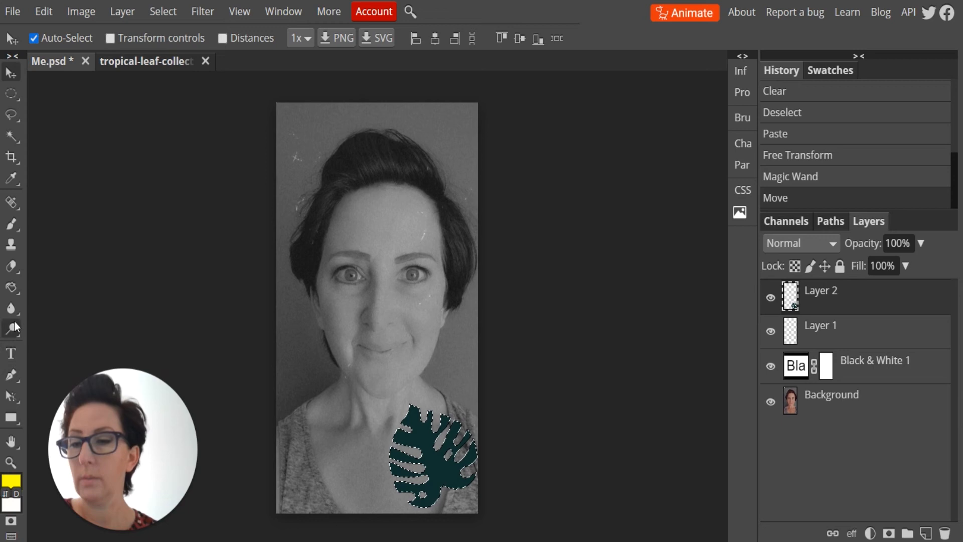
- Fill the selected leaf with the yellow foreground color using the Paint Bucket, and deselect it
click(11, 287)
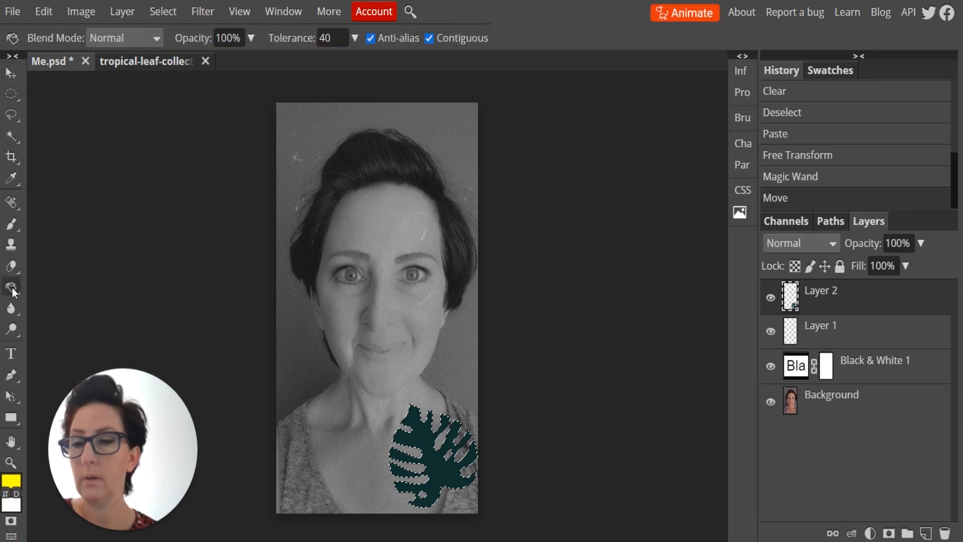
click(444, 465)
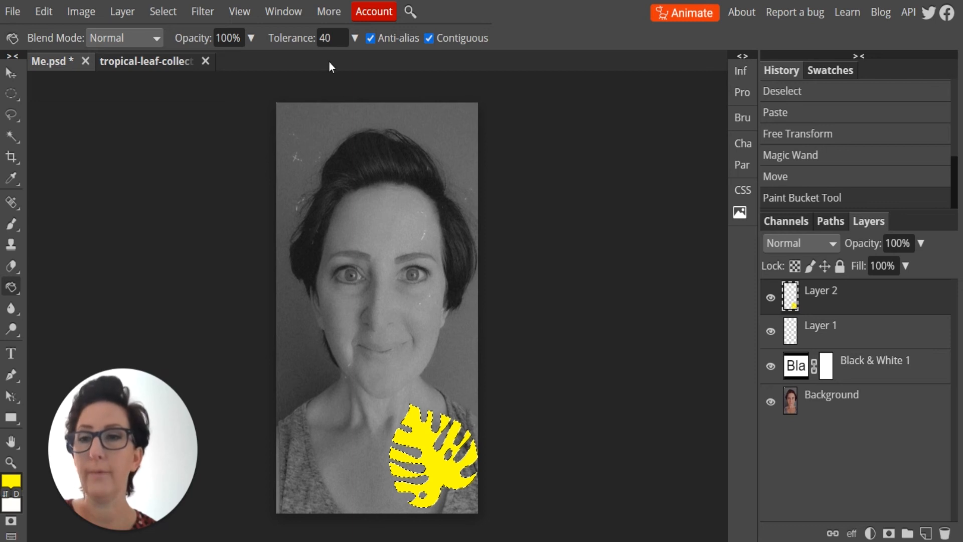
click(169, 13)
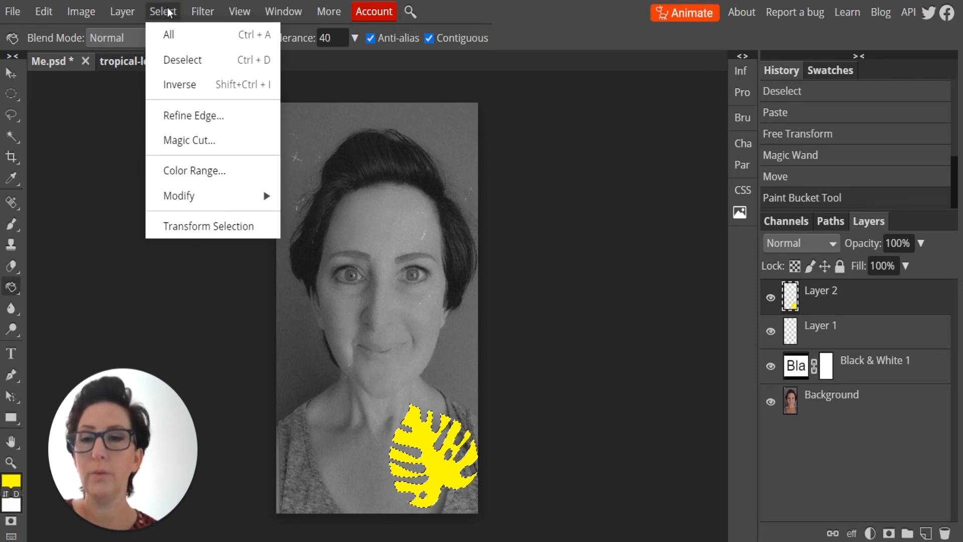
click(171, 65)
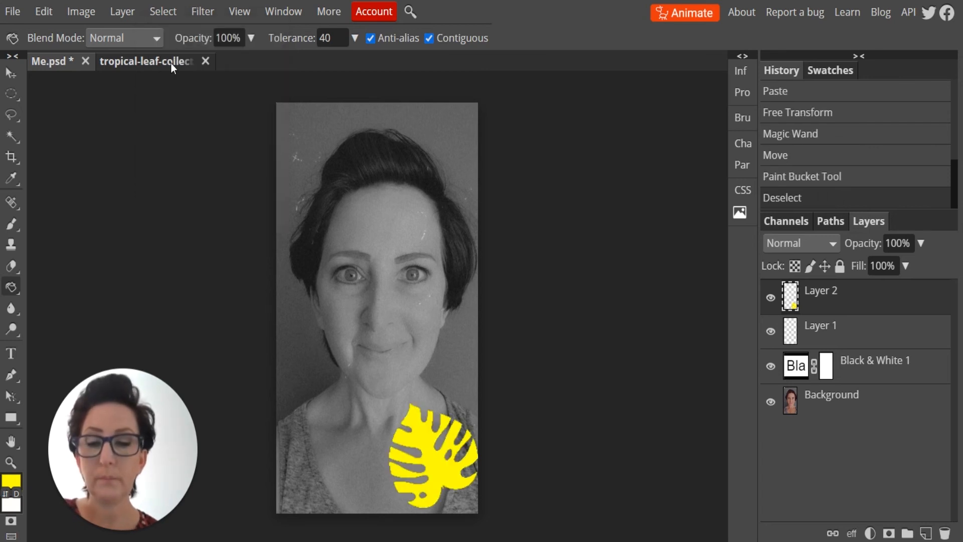
- Duplicate Layer 2 and move the copied yellow leaf to the portrait's upper-left corner
right_click(825, 302)
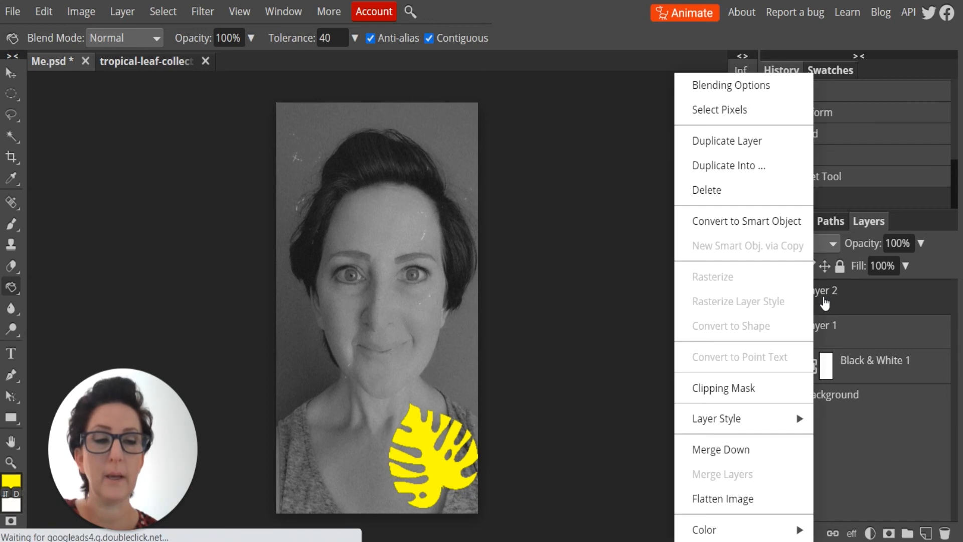
click(747, 149)
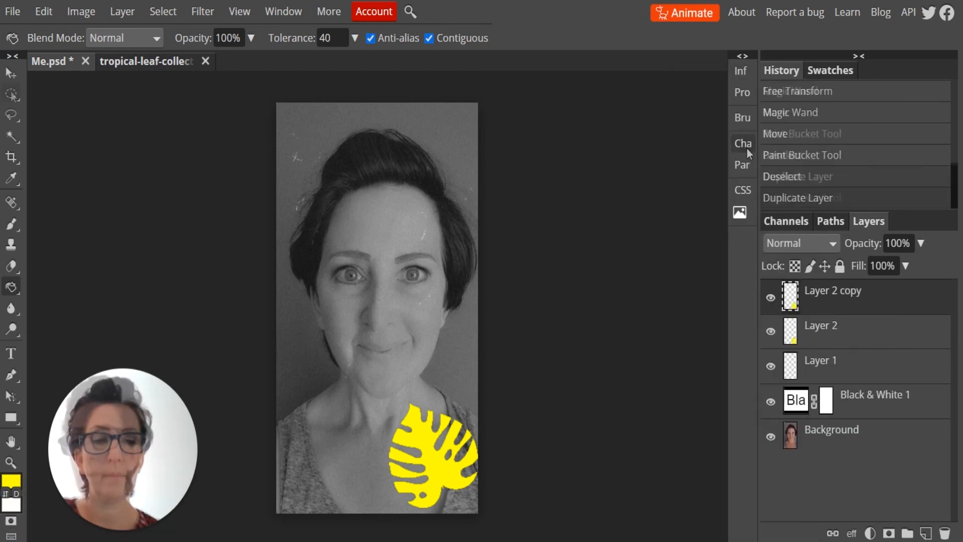
click(11, 73)
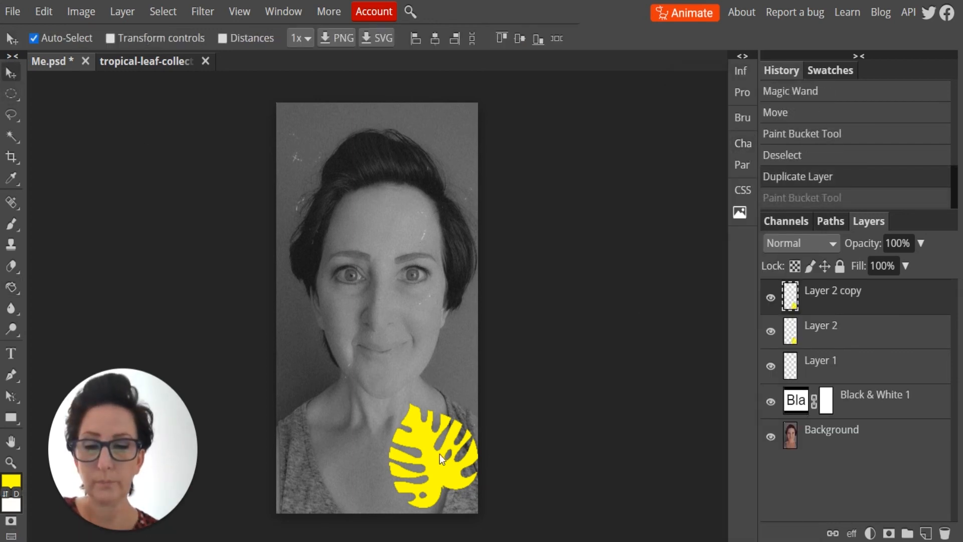
drag(443, 459, 342, 178)
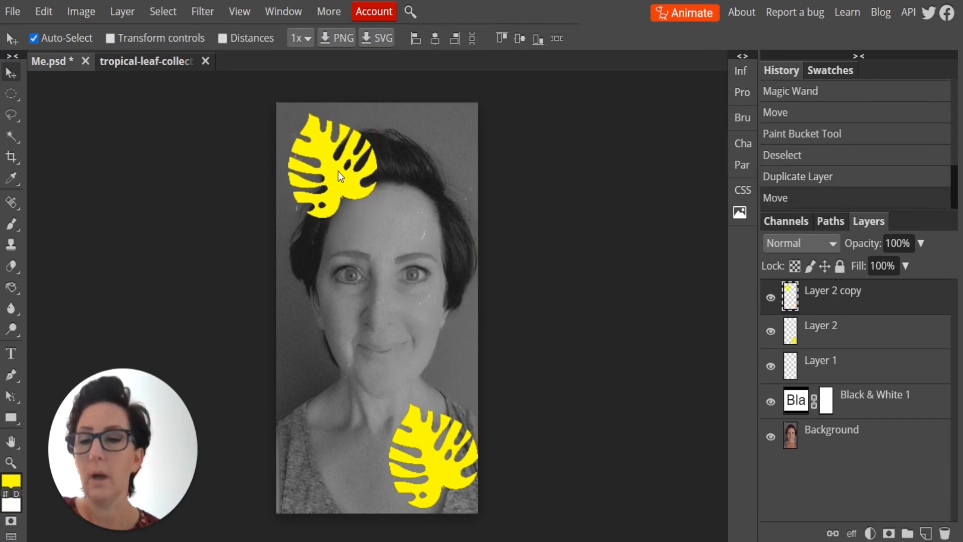
- Recolor the upper leaf magenta by selecting it with the Magic Wand and filling it with the Paint Bucket, and deselect it
click(11, 136)
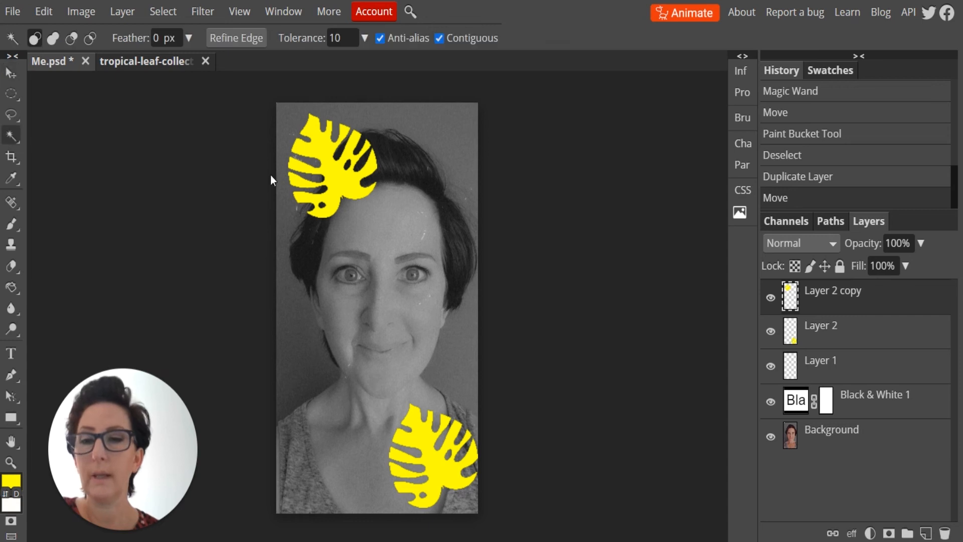
click(343, 178)
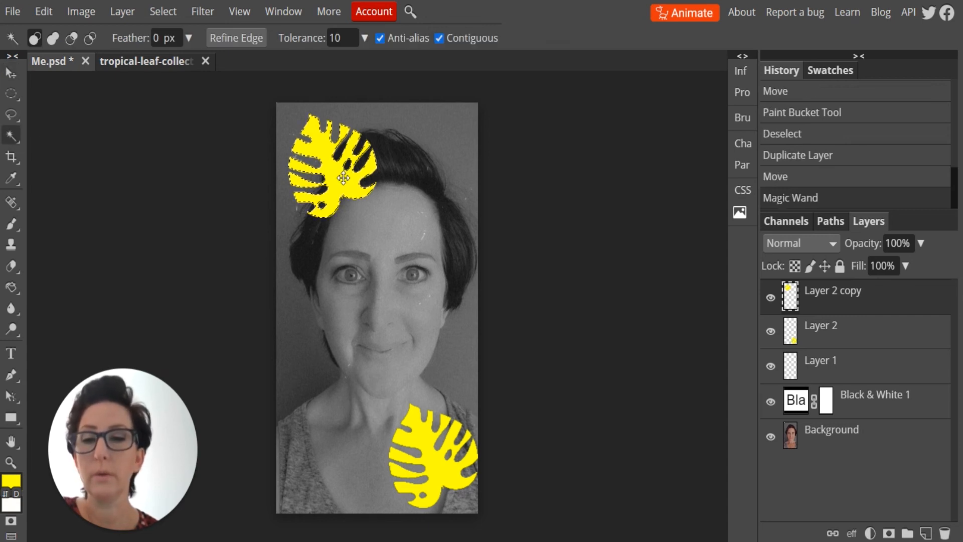
click(11, 480)
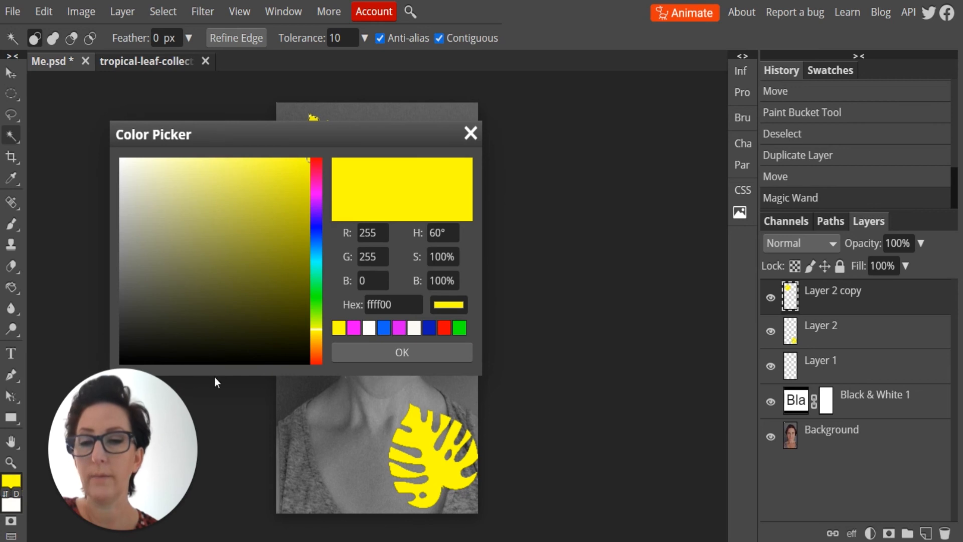
click(399, 330)
click(405, 352)
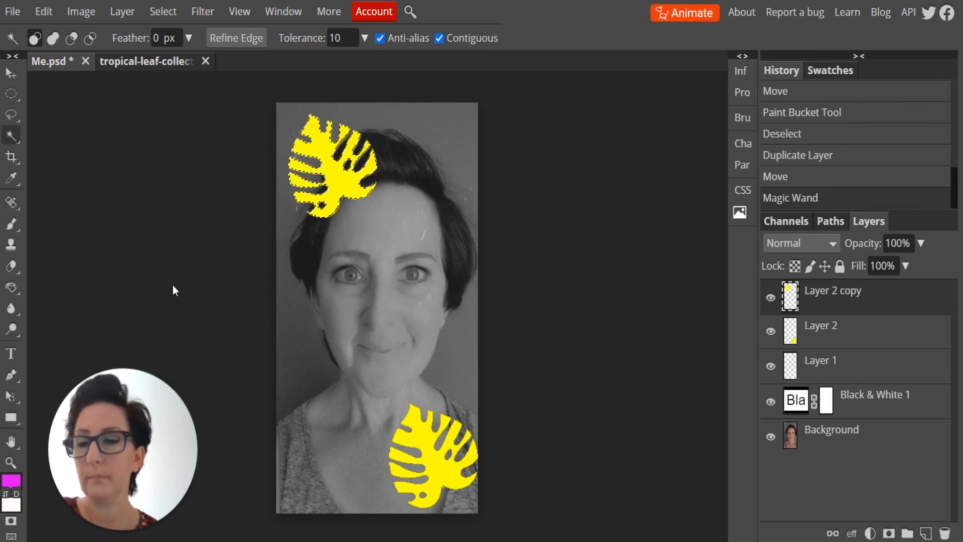
click(11, 287)
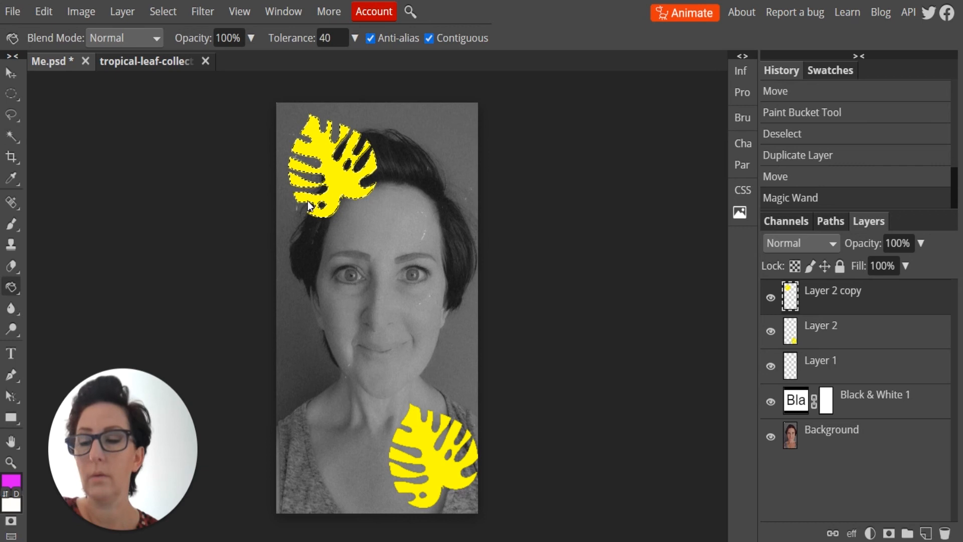
click(339, 179)
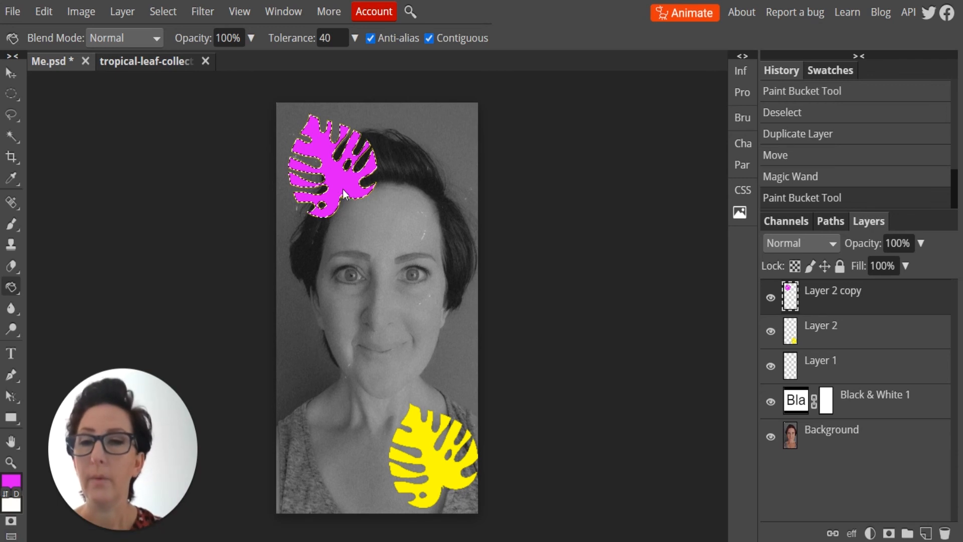
click(176, 11)
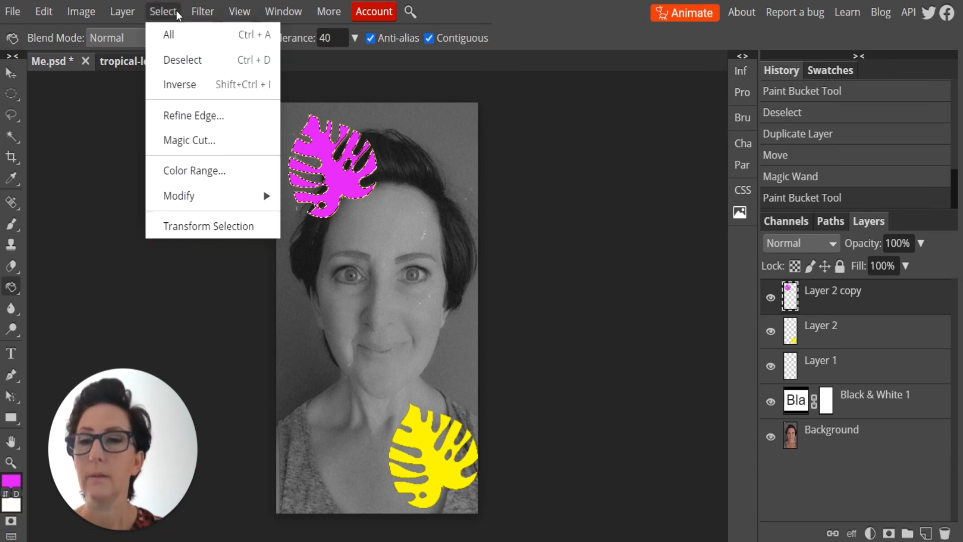
click(173, 60)
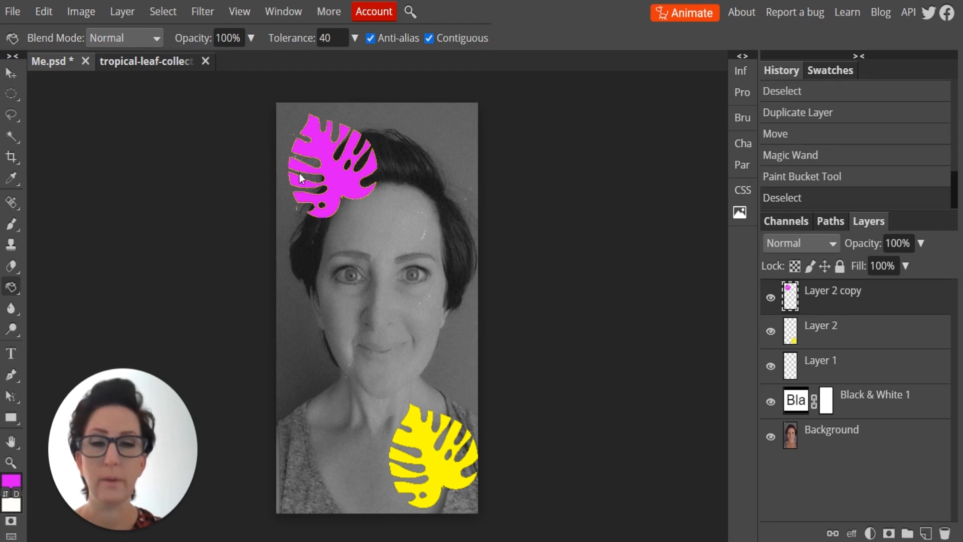
- Move the magenta leaf to the portrait's upper-right corner, beside the hair
click(369, 167)
key(ctrl+z)
key(v)
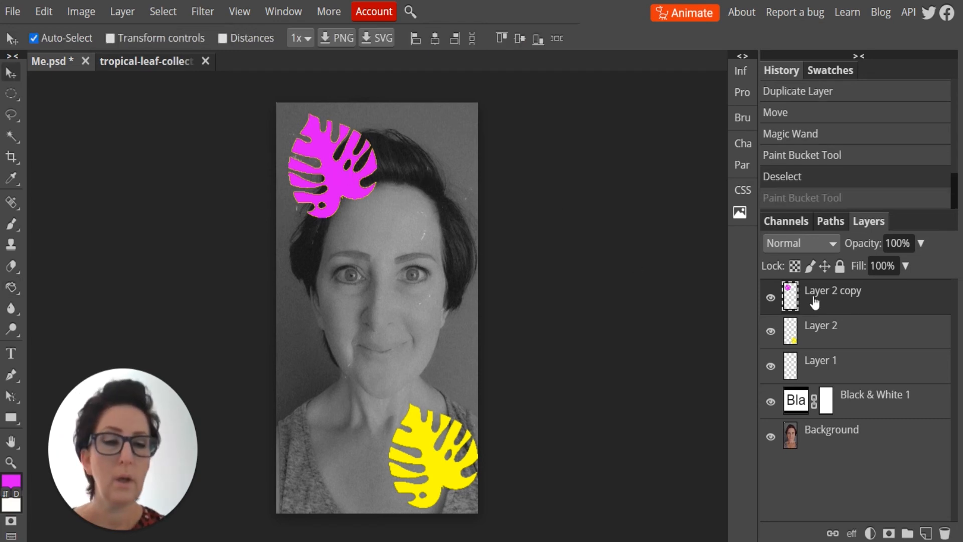
mouse_move(339, 168)
mouse_down()
mouse_move(506, 191)
mouse_move(448, 156)
mouse_move(445, 169)
mouse_up()
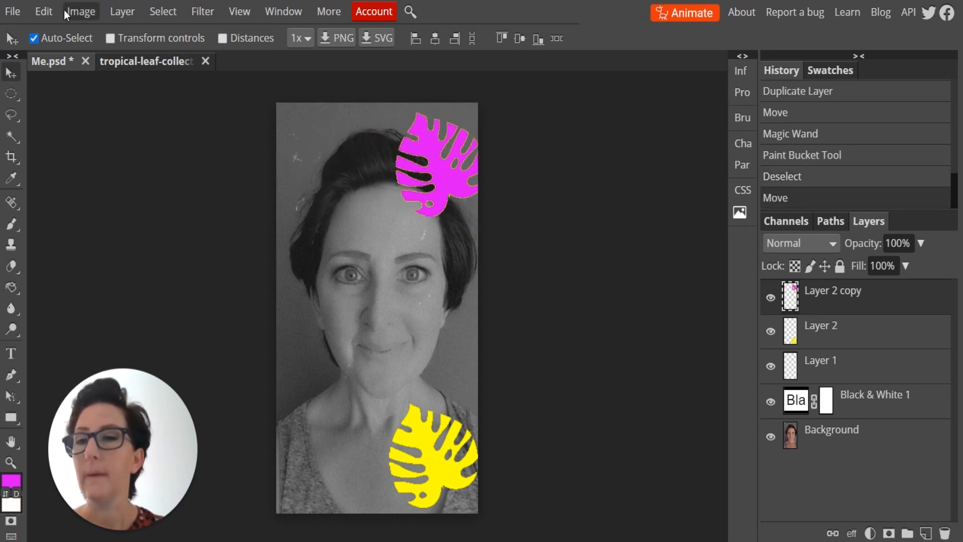
- Rotate the magenta leaf to about -102.4°, enlarge it to about 112%, and position it against the portrait's upper-right corner
click(110, 39)
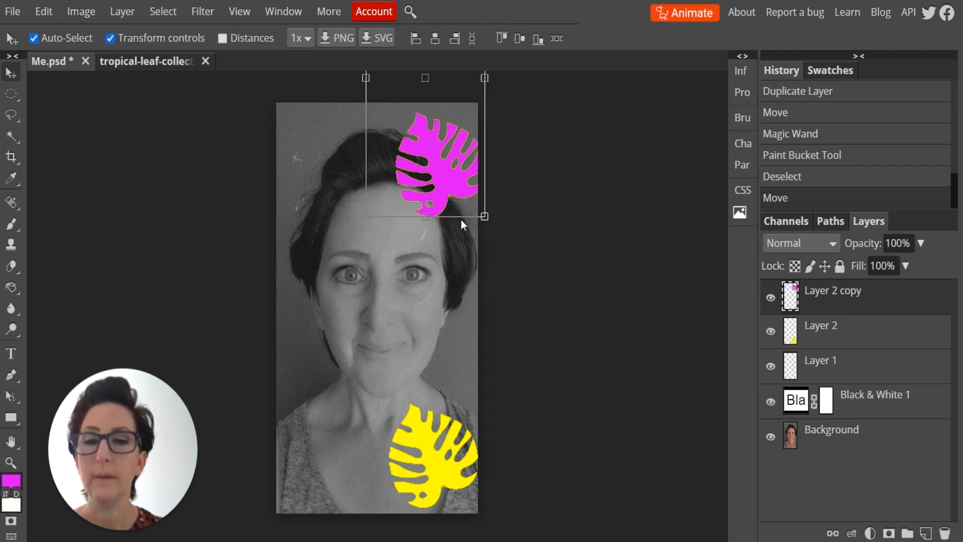
drag(498, 228, 532, 121)
drag(472, 118, 410, 254)
drag(217, 154, 221, 341)
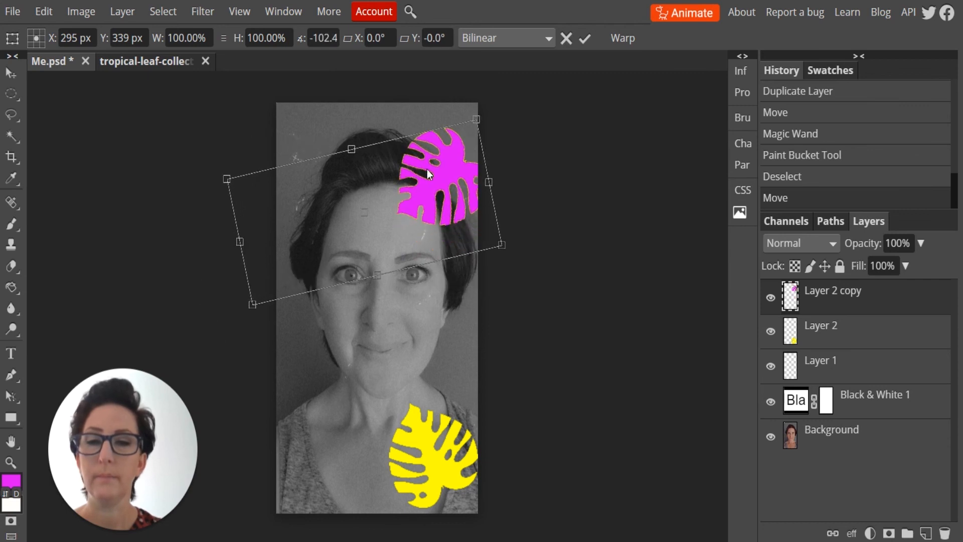
drag(428, 169, 413, 143)
drag(487, 217, 520, 229)
mouse_move(448, 158)
mouse_down()
mouse_move(417, 161)
mouse_move(433, 155)
mouse_up()
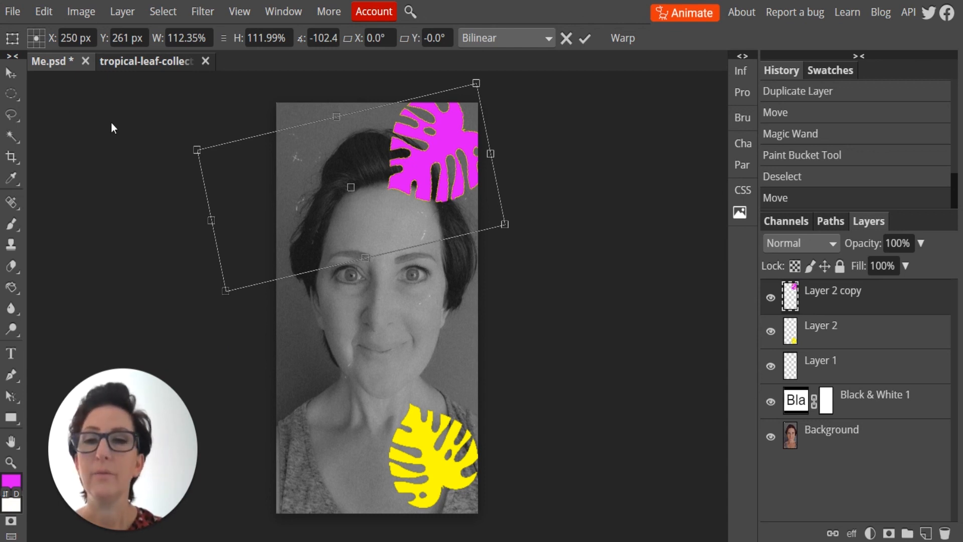
click(9, 75)
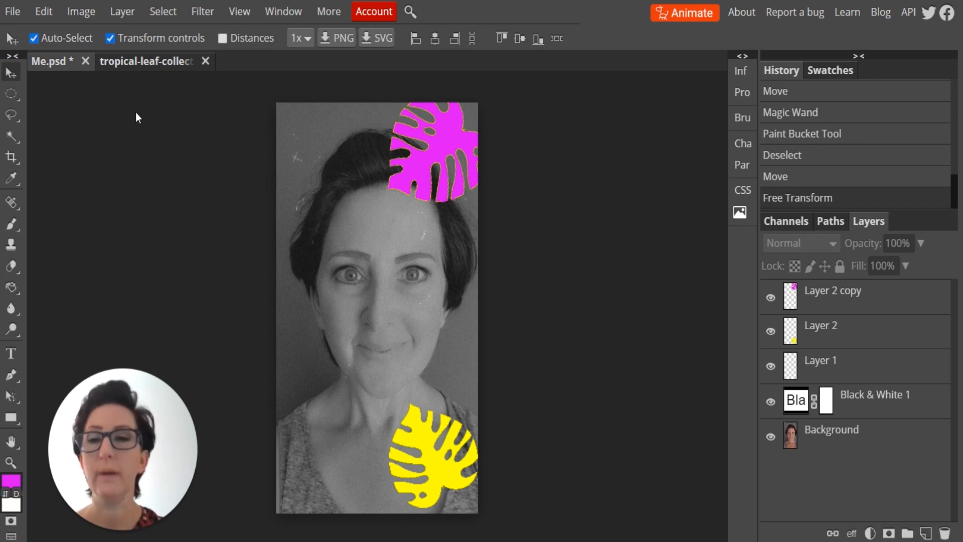
- Select the feathery leaf at the left of the middle row in the leaf collection with the Magic Wand, and copy it into Me.psd
click(134, 62)
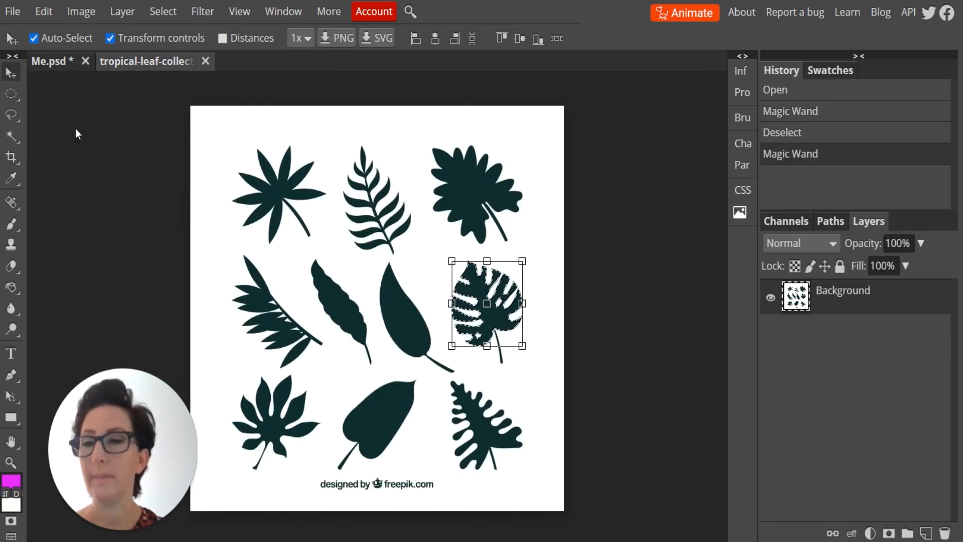
click(14, 136)
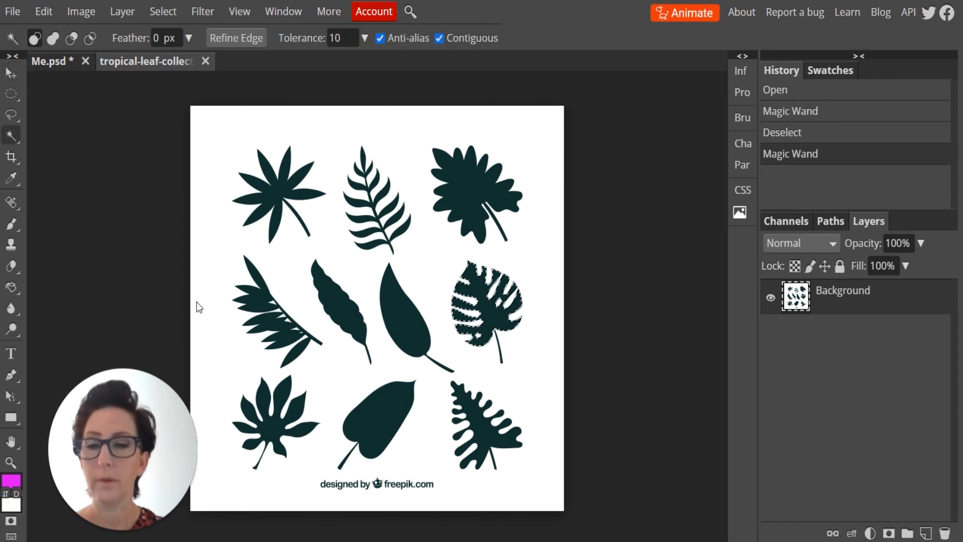
click(259, 295)
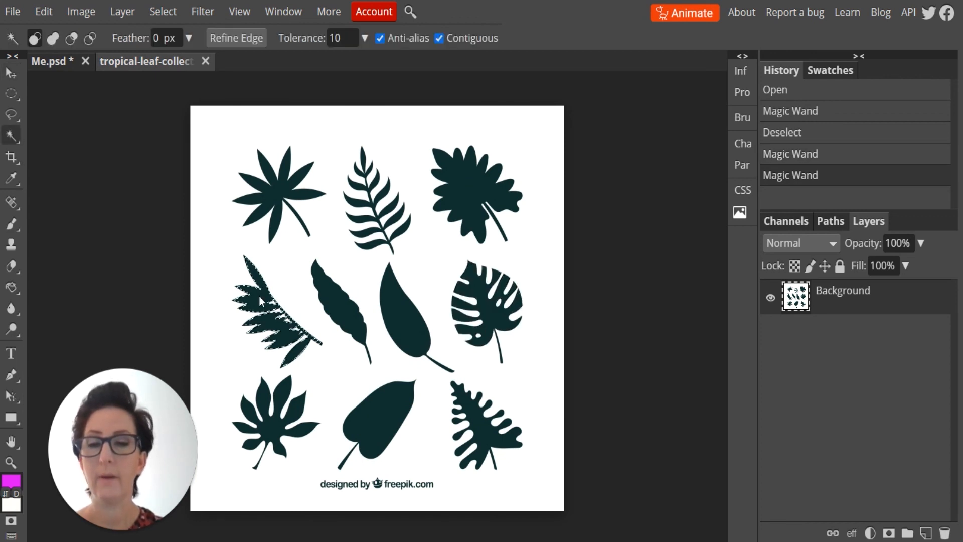
click(50, 13)
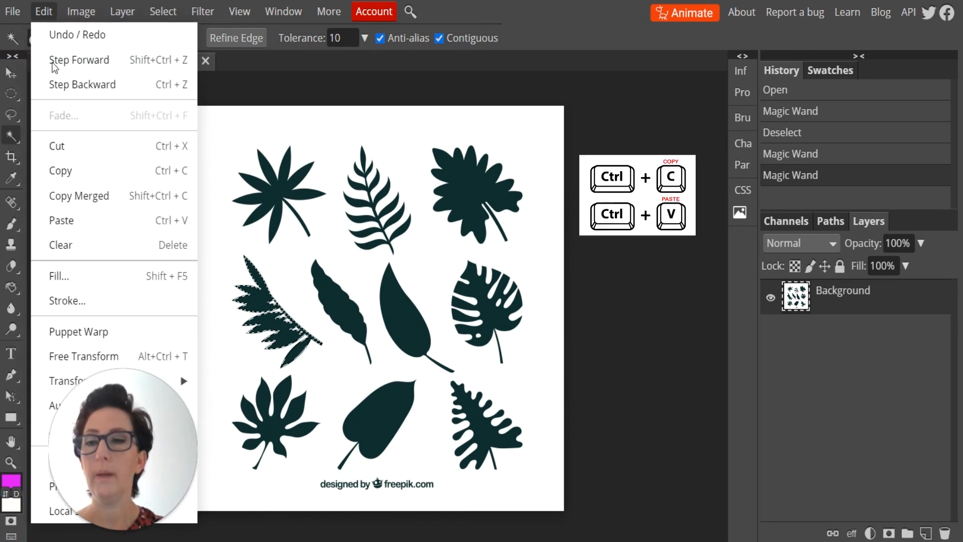
click(76, 175)
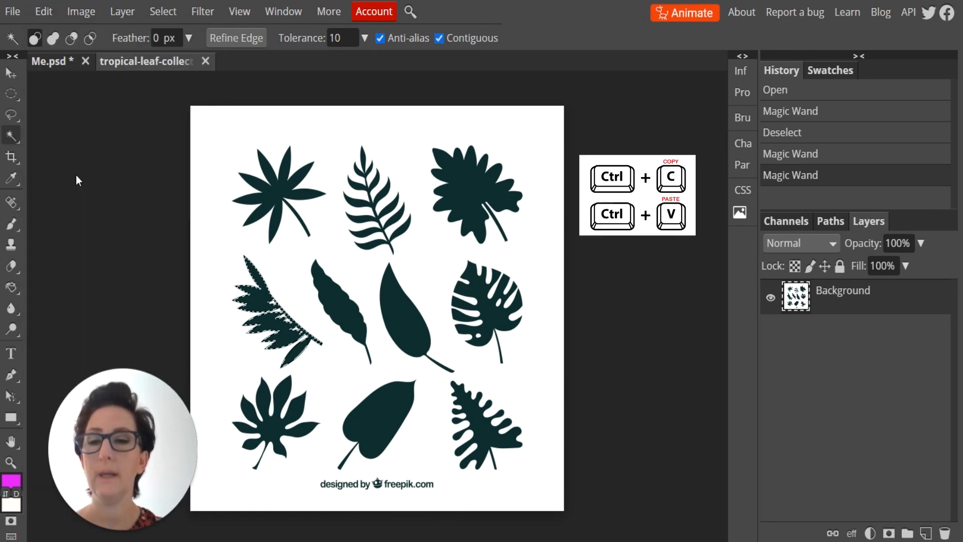
click(53, 64)
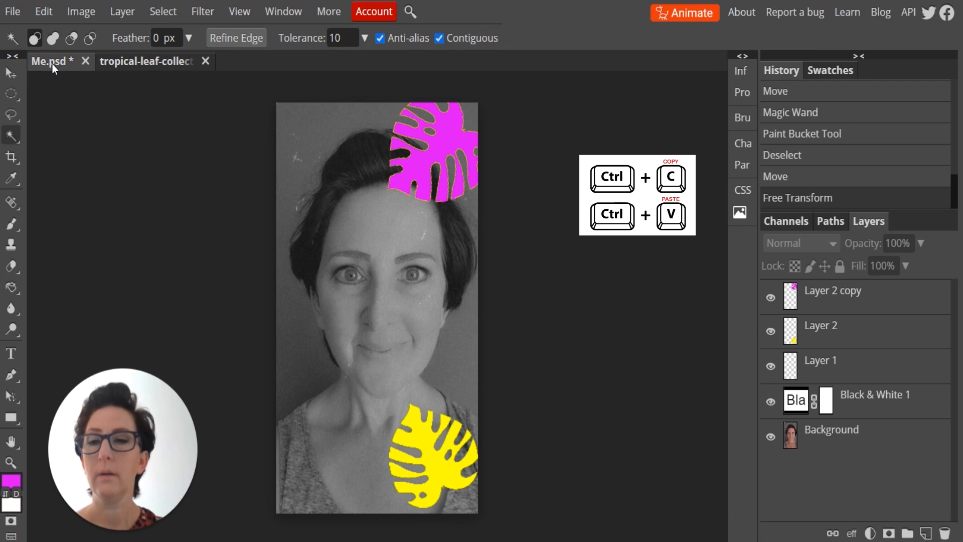
click(53, 11)
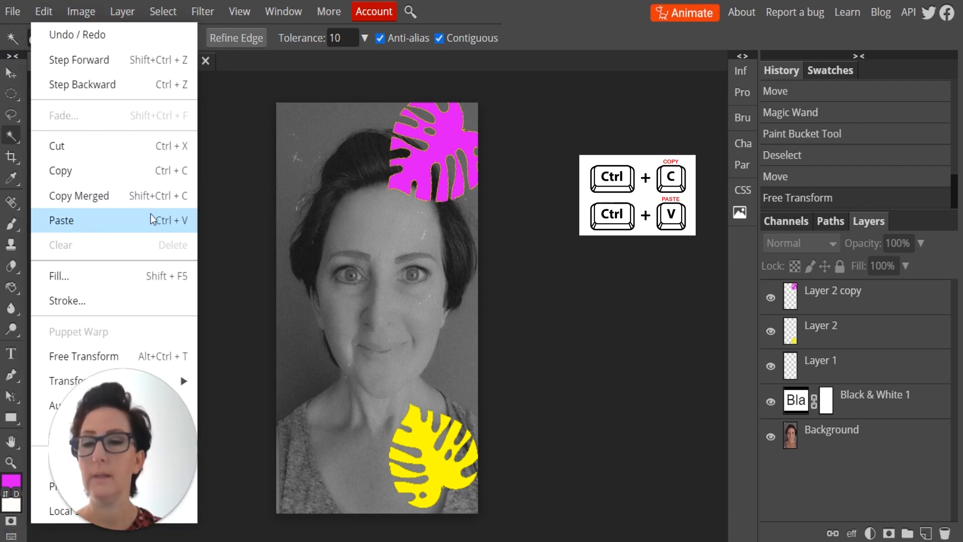
click(169, 220)
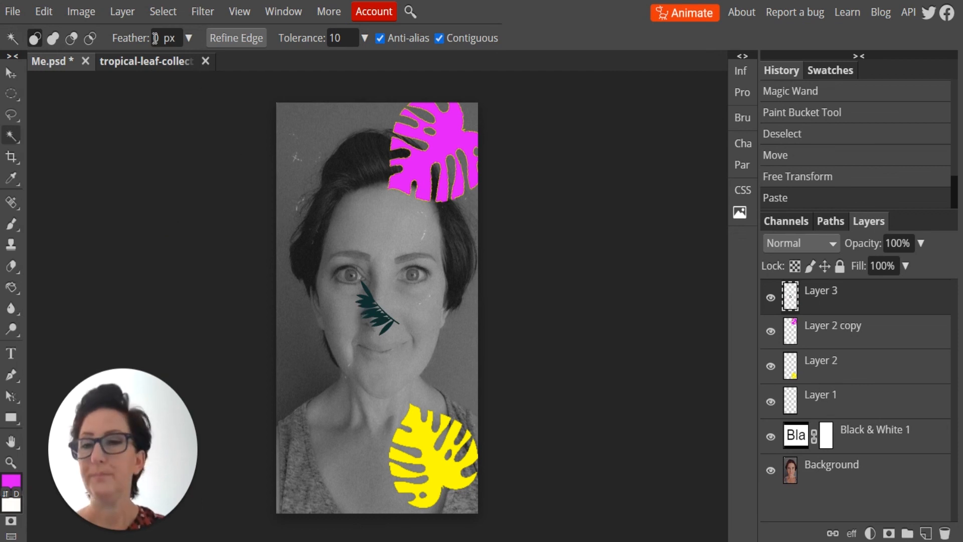
- Enlarge the pasted dark leaf to about 275% width and 284% height, extending it up to the portrait's left edge
click(44, 12)
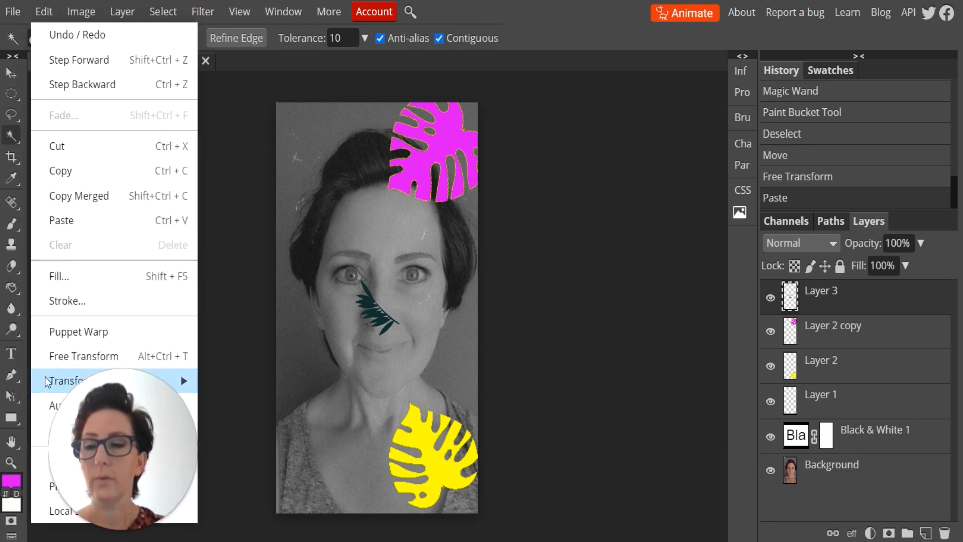
mouse_move(46, 383)
click(212, 297)
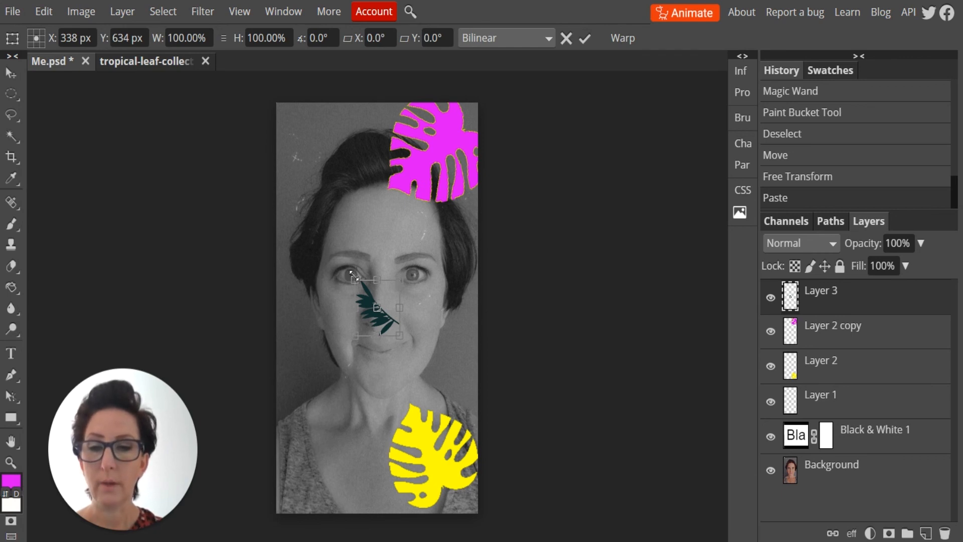
drag(354, 277, 272, 176)
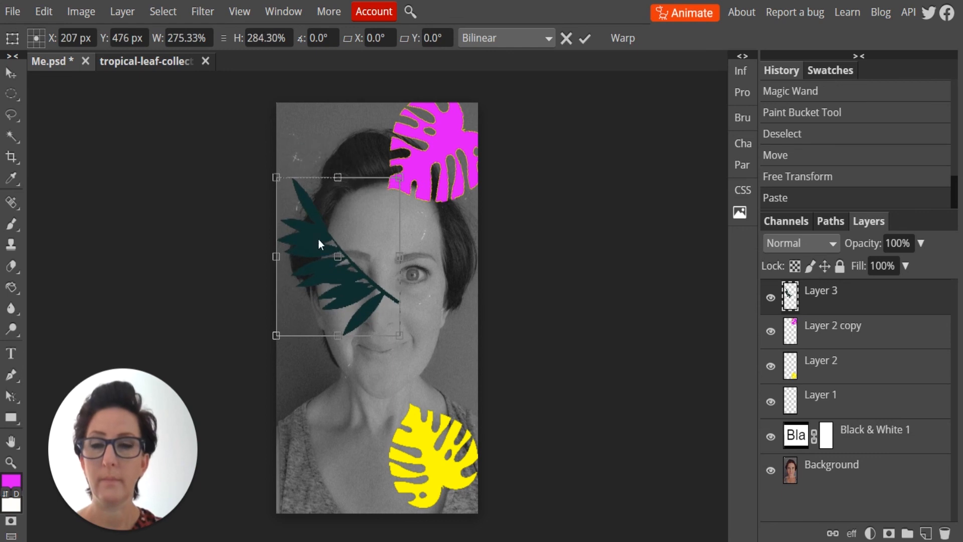
click(585, 39)
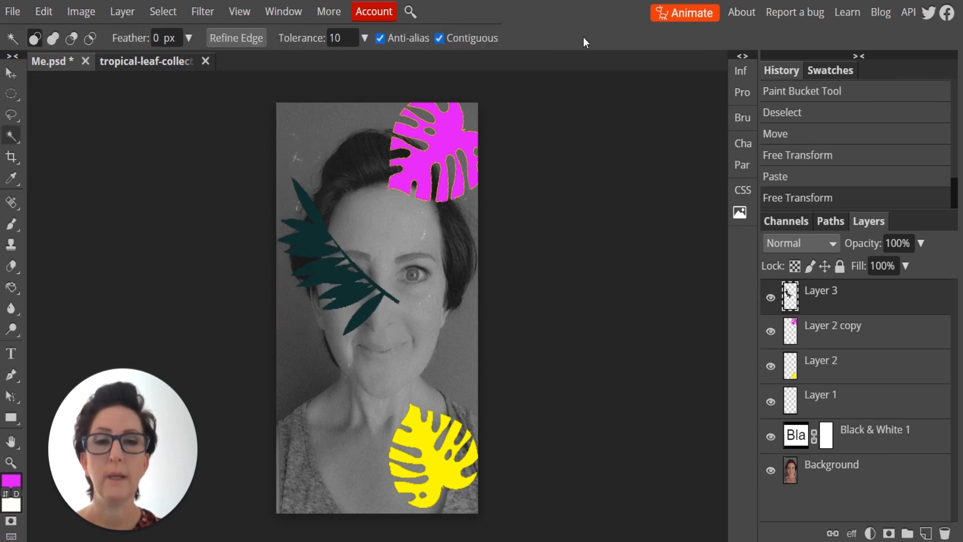
- Select the dark leaf with the Magic Wand and move it down over the portrait's lower-left shoulder area
click(369, 303)
key(v)
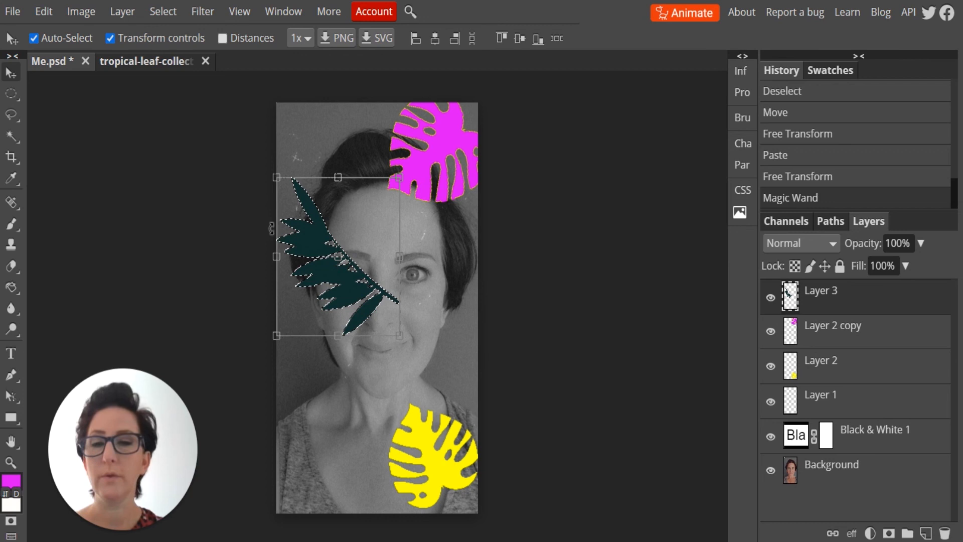
drag(329, 240, 319, 384)
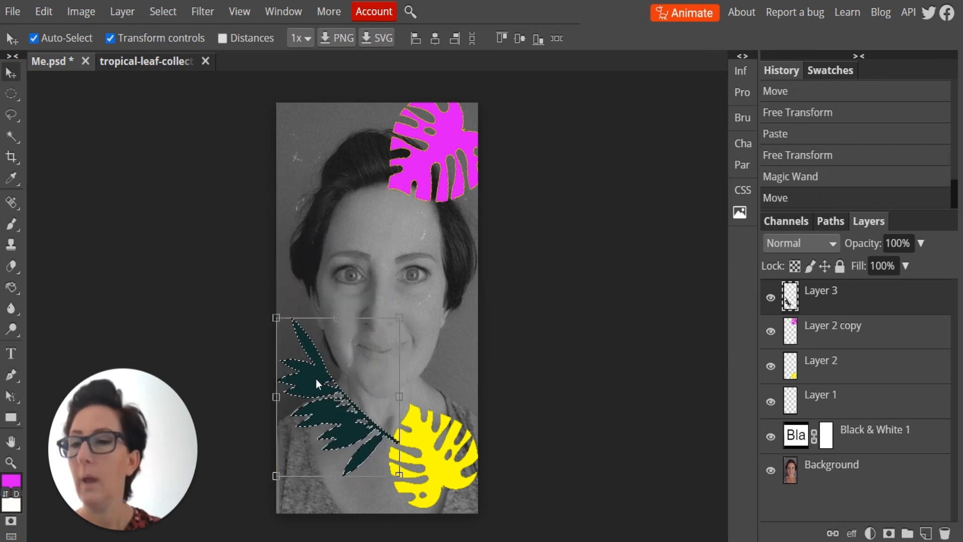
- Set the foreground color to blue 1163f9 and fill the selected lower-left leaf with the Paint Bucket
click(9, 480)
click(400, 327)
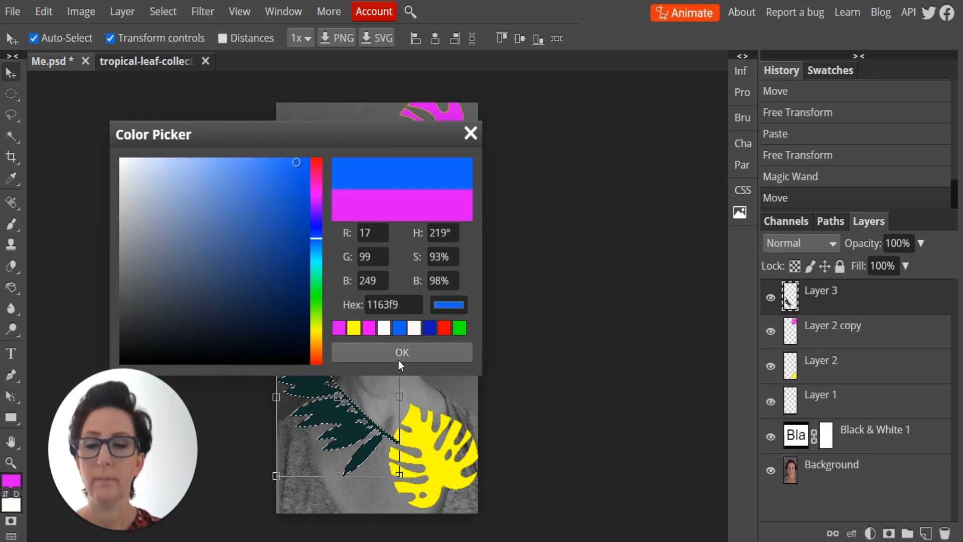
click(399, 352)
key(g)
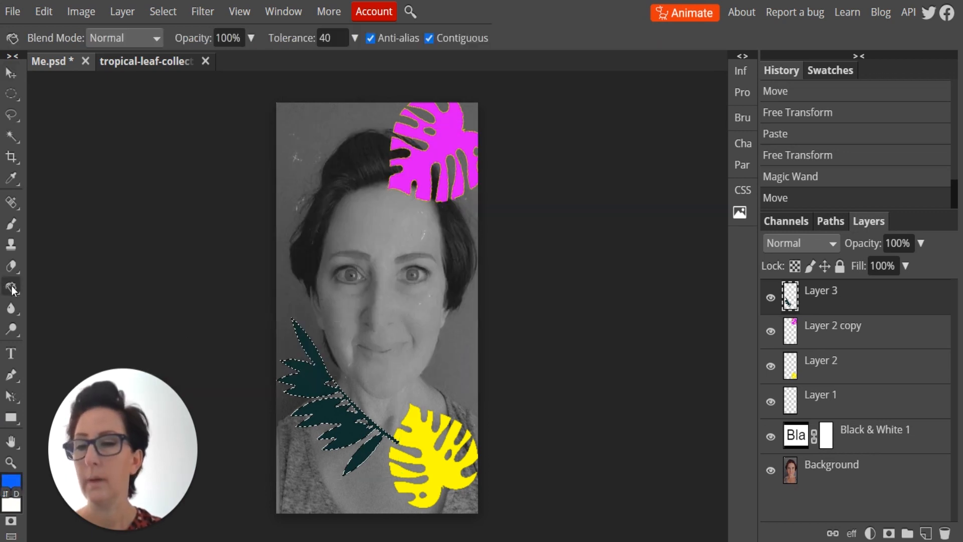
click(308, 382)
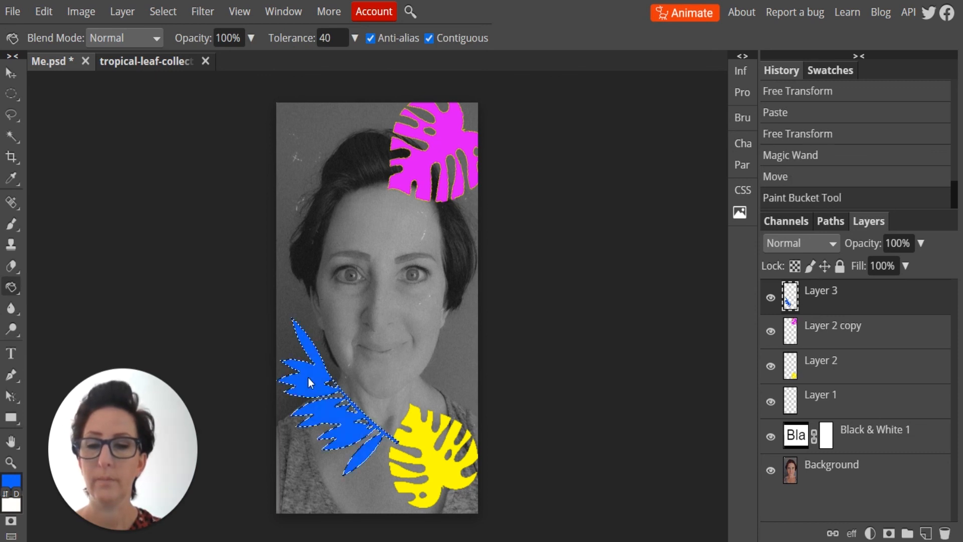